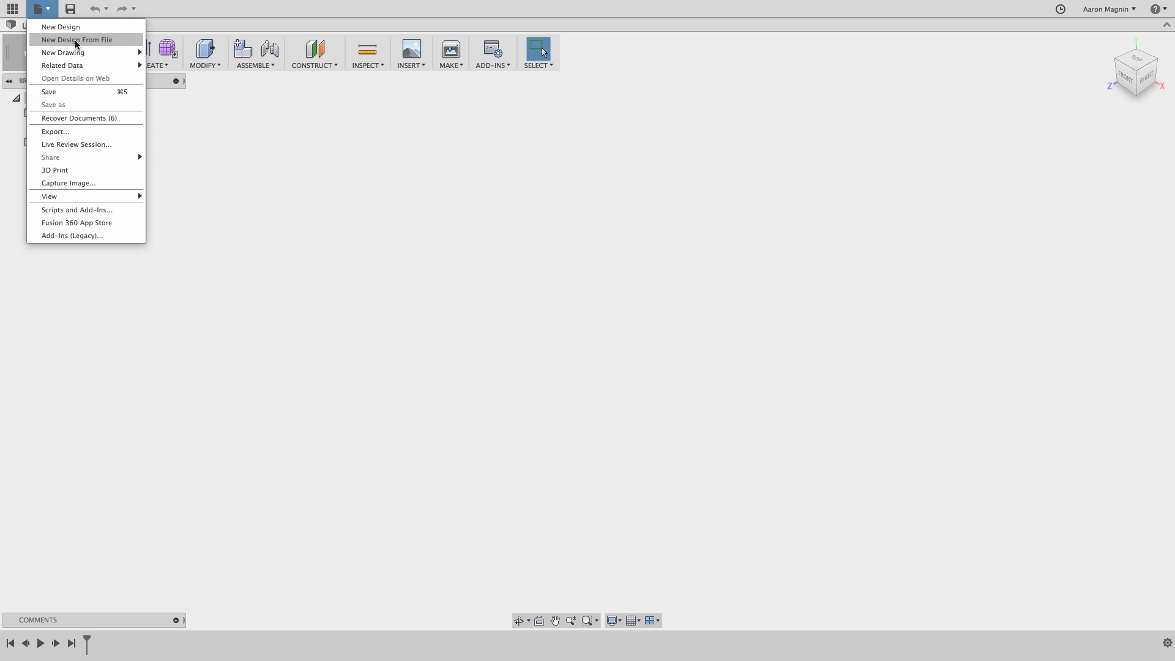
Step: Import 90850A150-WASHER.igs as a new design and save it as Washer in the Import Lesson folder
left_click(76, 40)
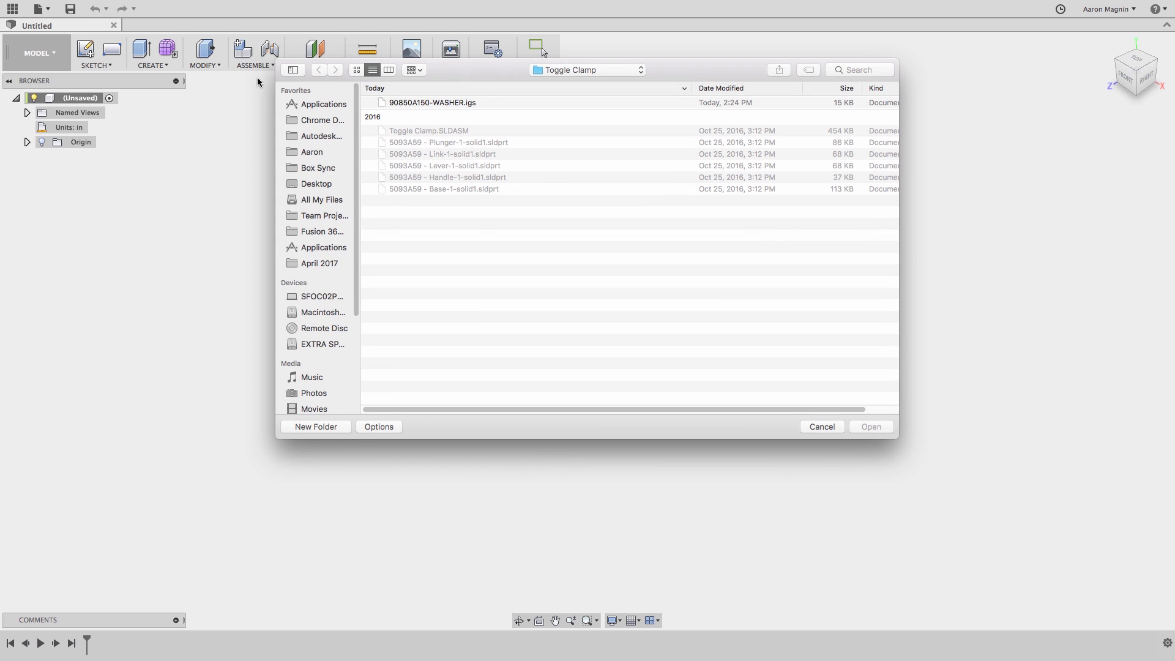
left_click(432, 103)
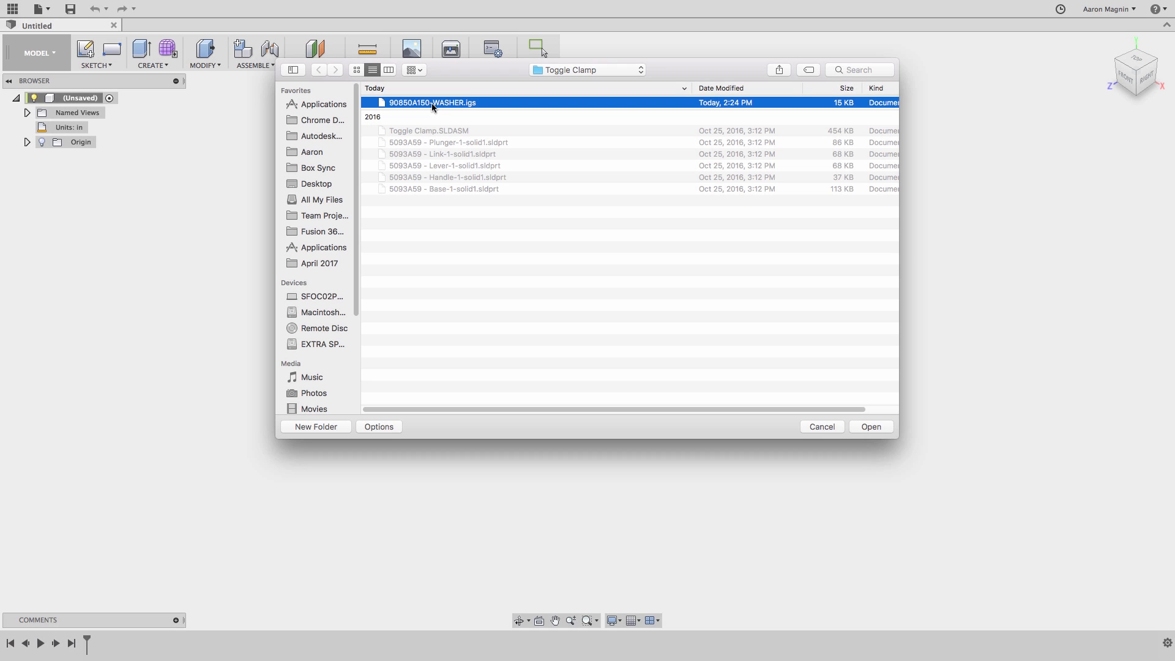
left_click(868, 427)
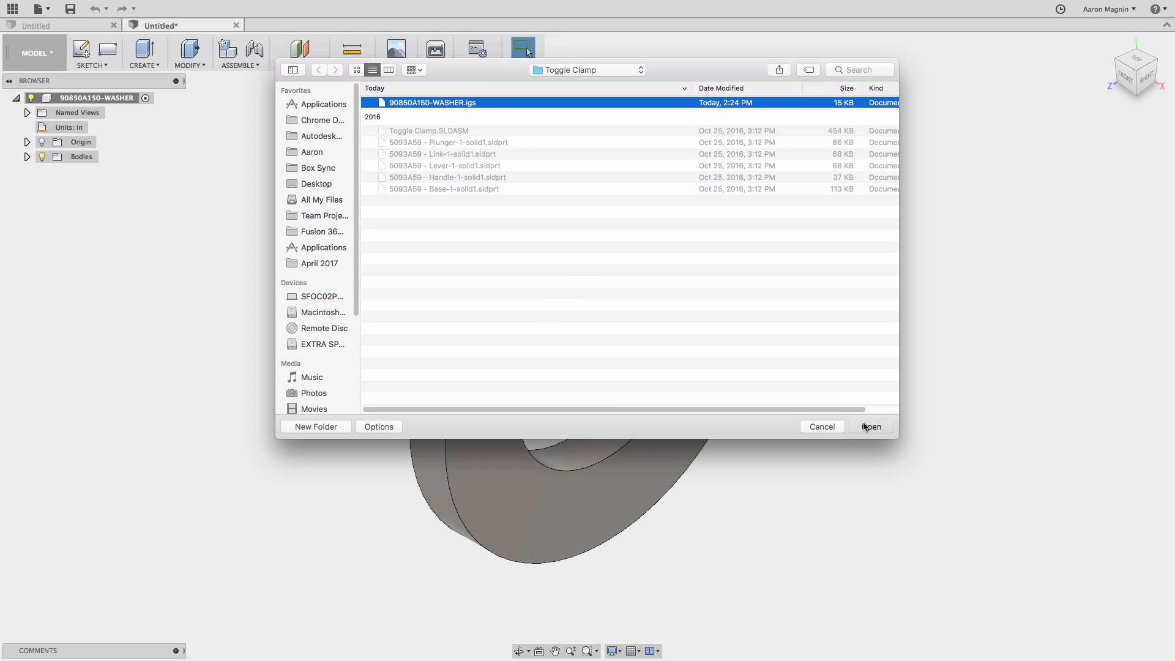
left_click(72, 8)
type("Washer")
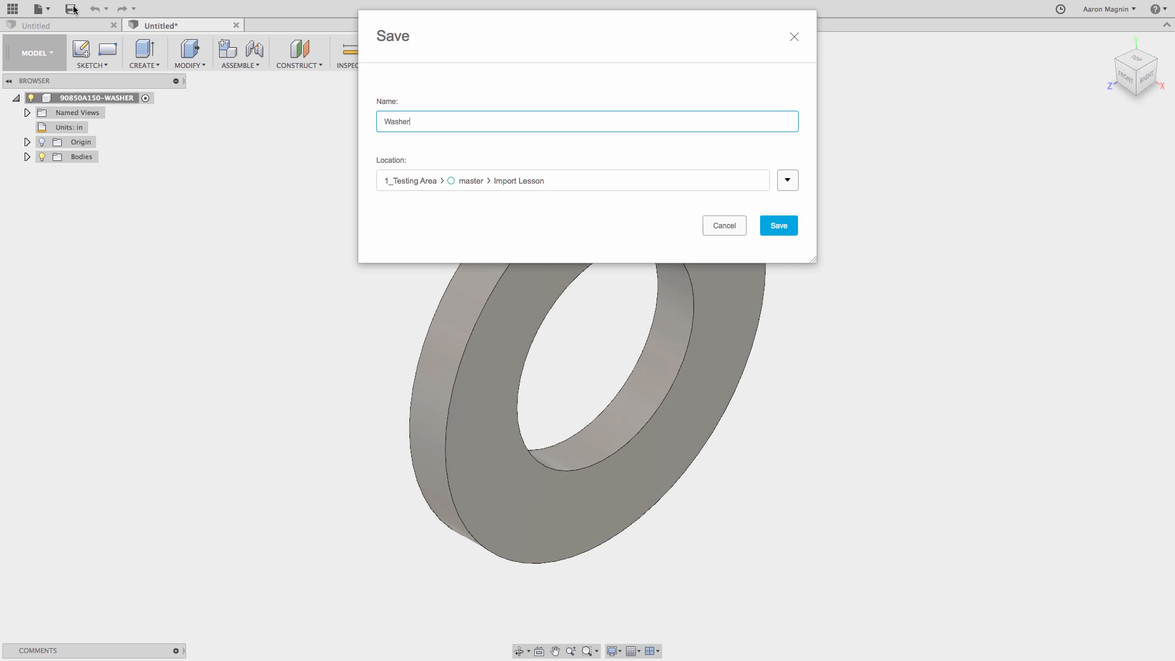
key("Return")
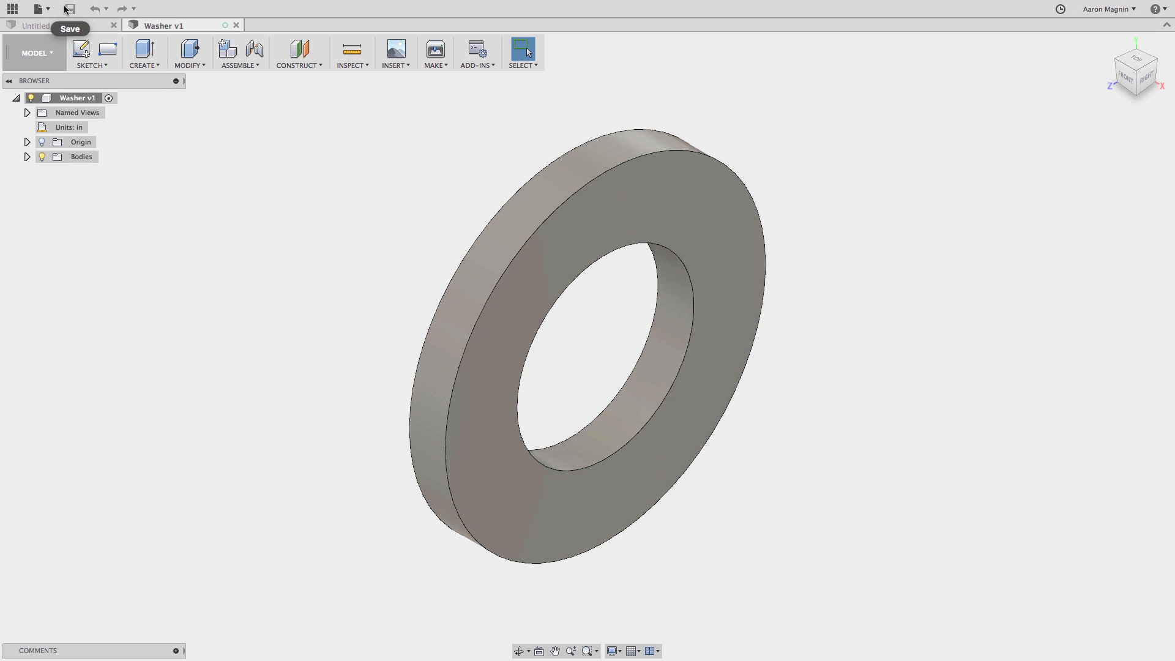
Step: Upload Toggle Clamp.SLDASM with its five 5093A59 part files to the Import Lesson folder and open the Toggle Clamp design
left_click(12, 9)
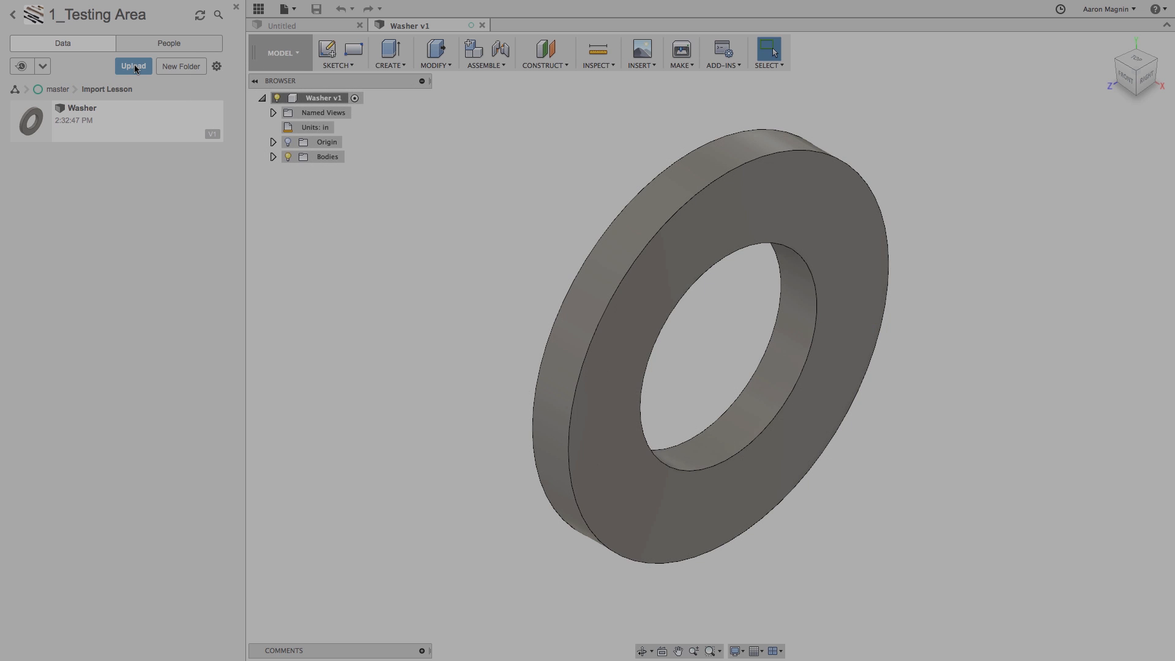
left_click(136, 68)
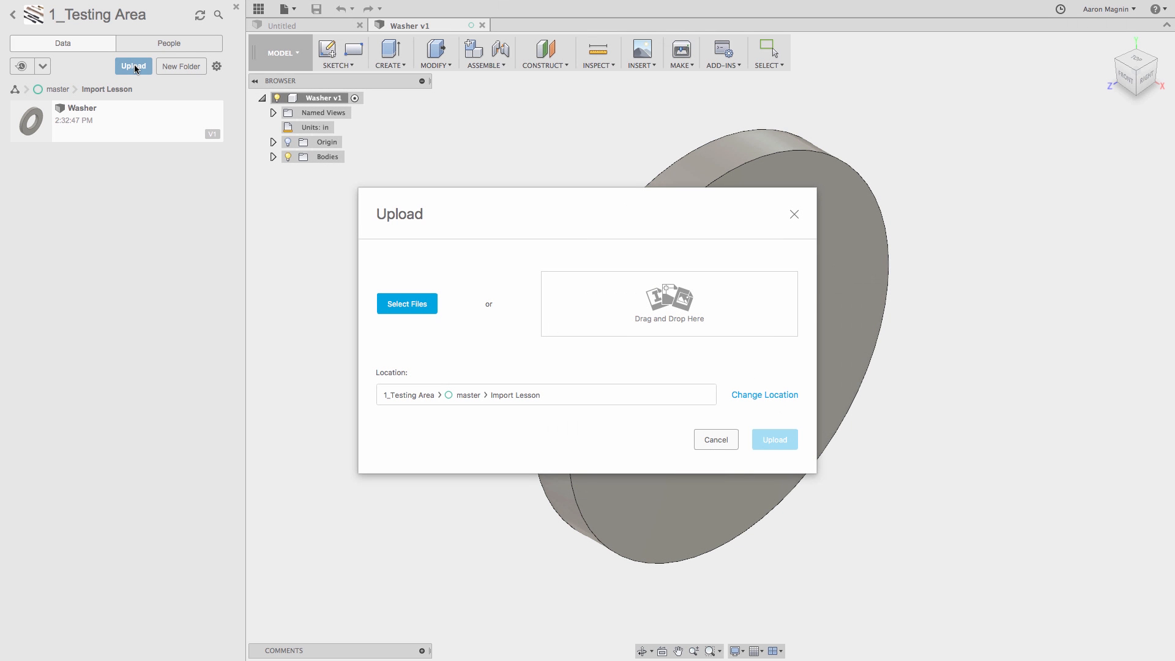
left_click(402, 307)
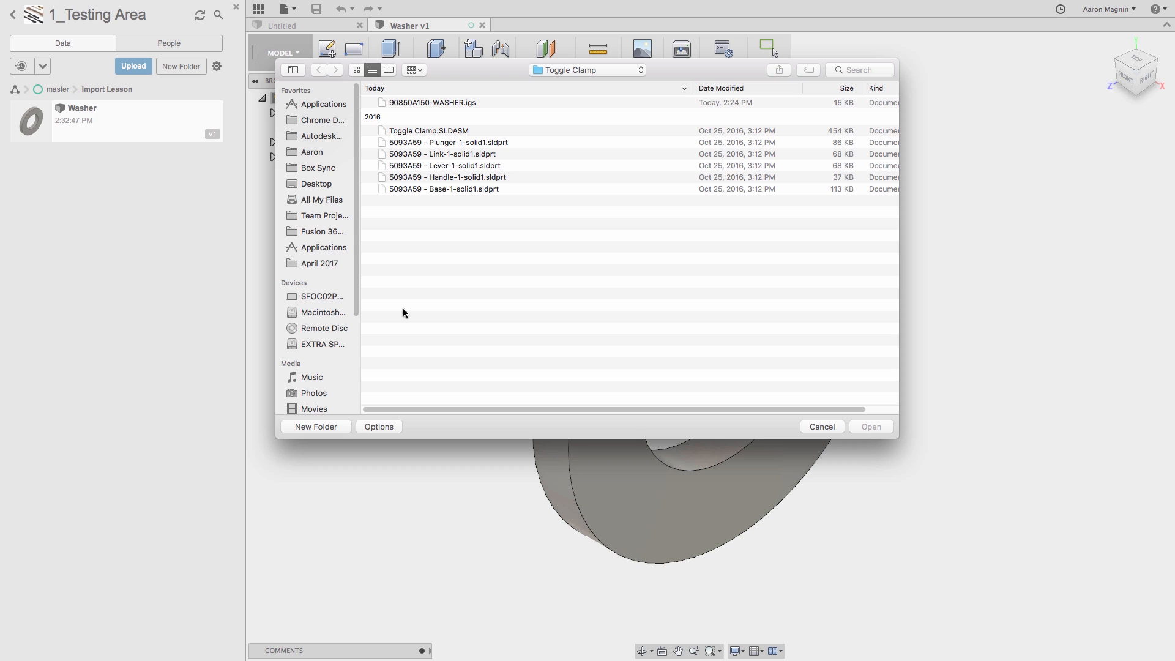
left_click(439, 189)
left_click(443, 132, "shift")
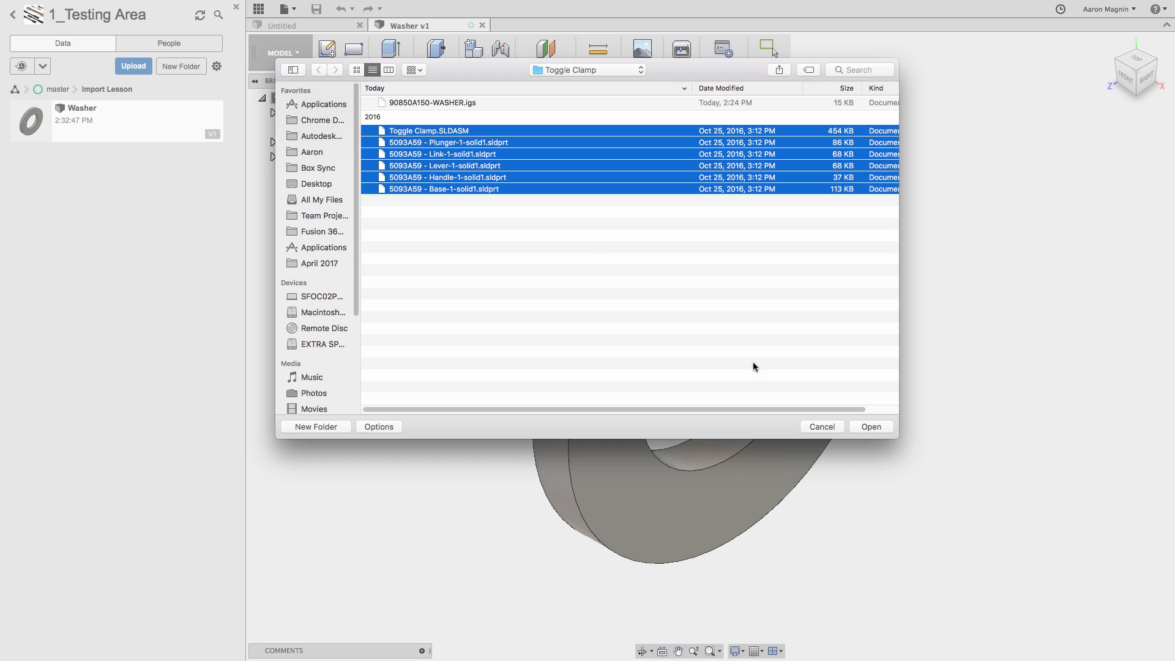
left_click(865, 427)
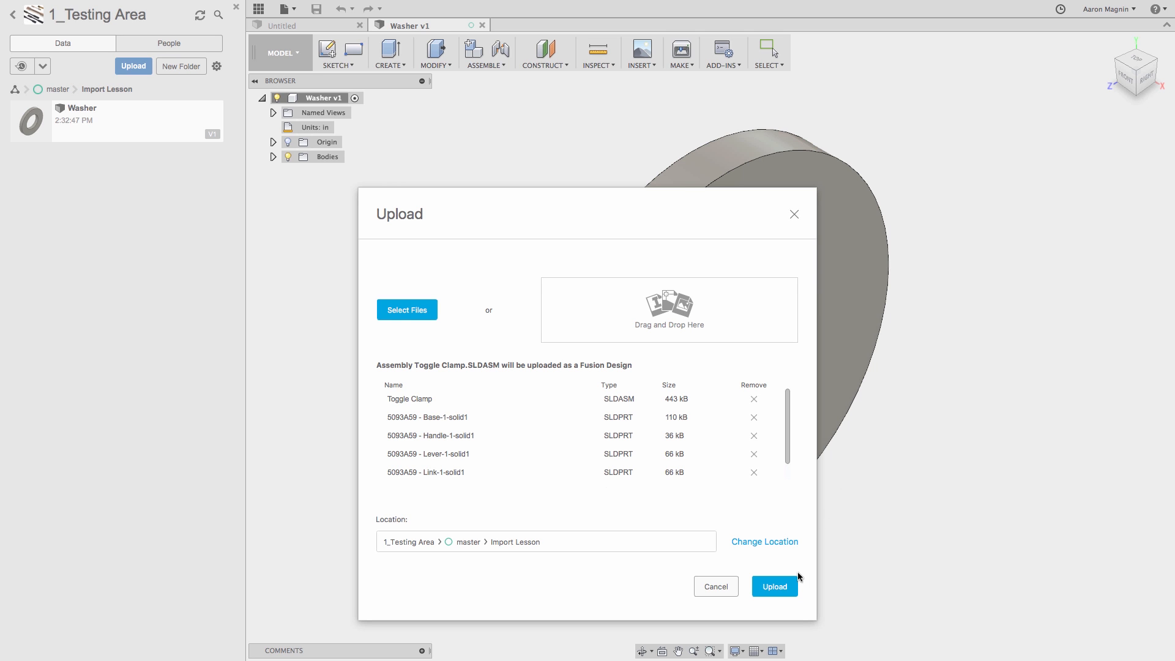
left_click(780, 586)
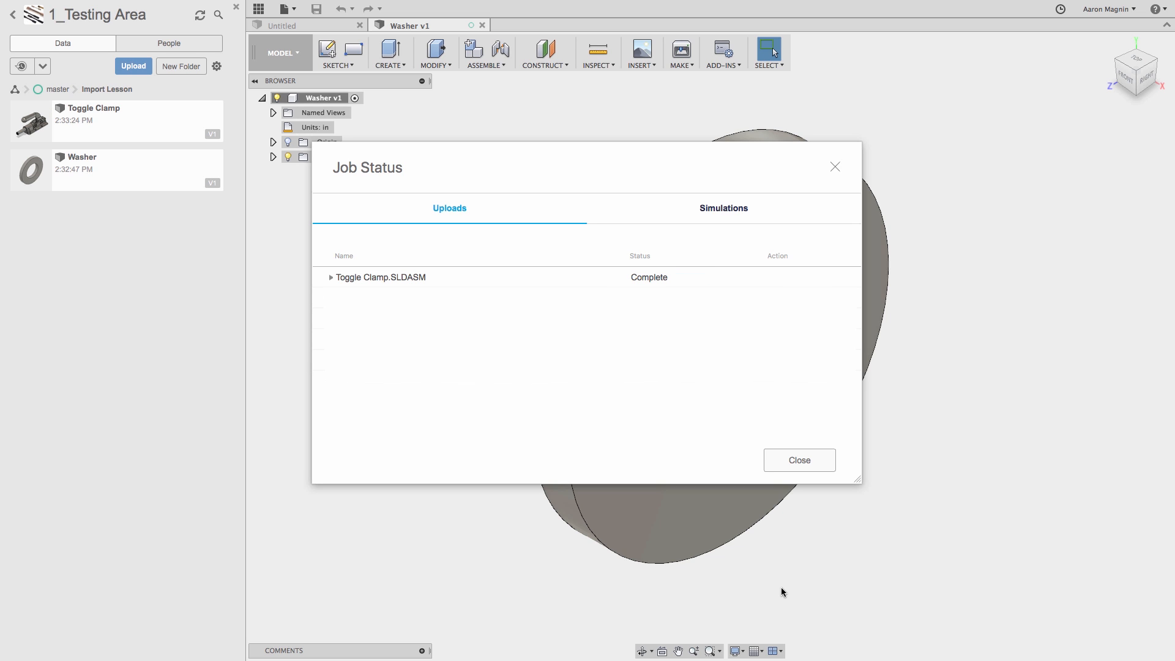
left_click(802, 463)
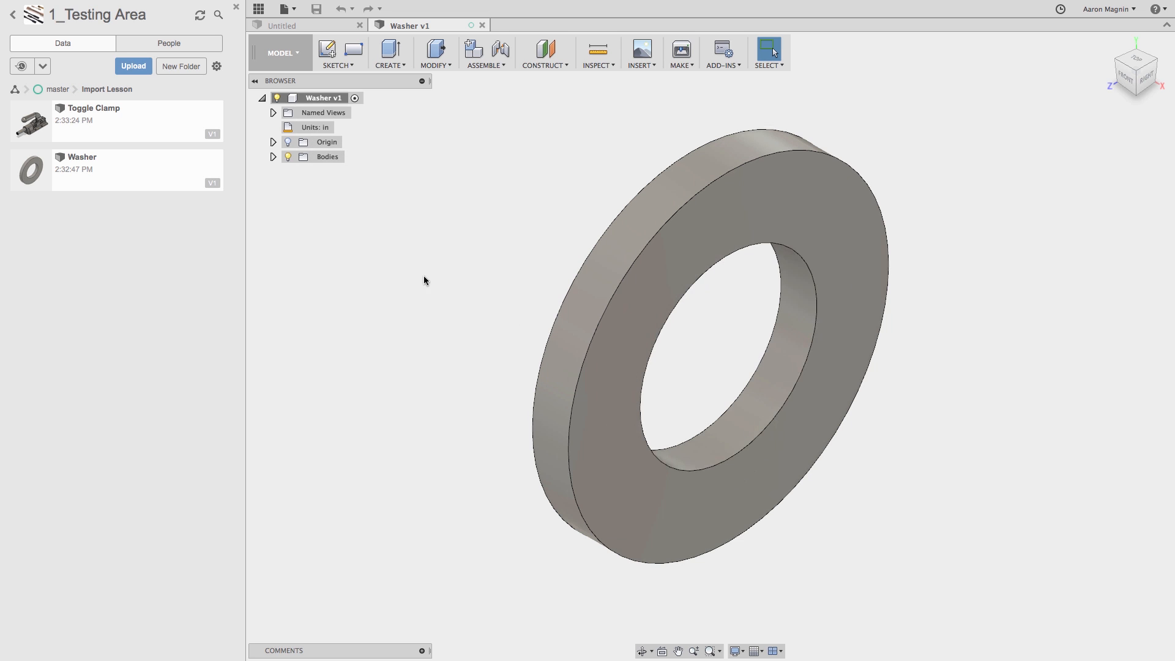
double_click(173, 127)
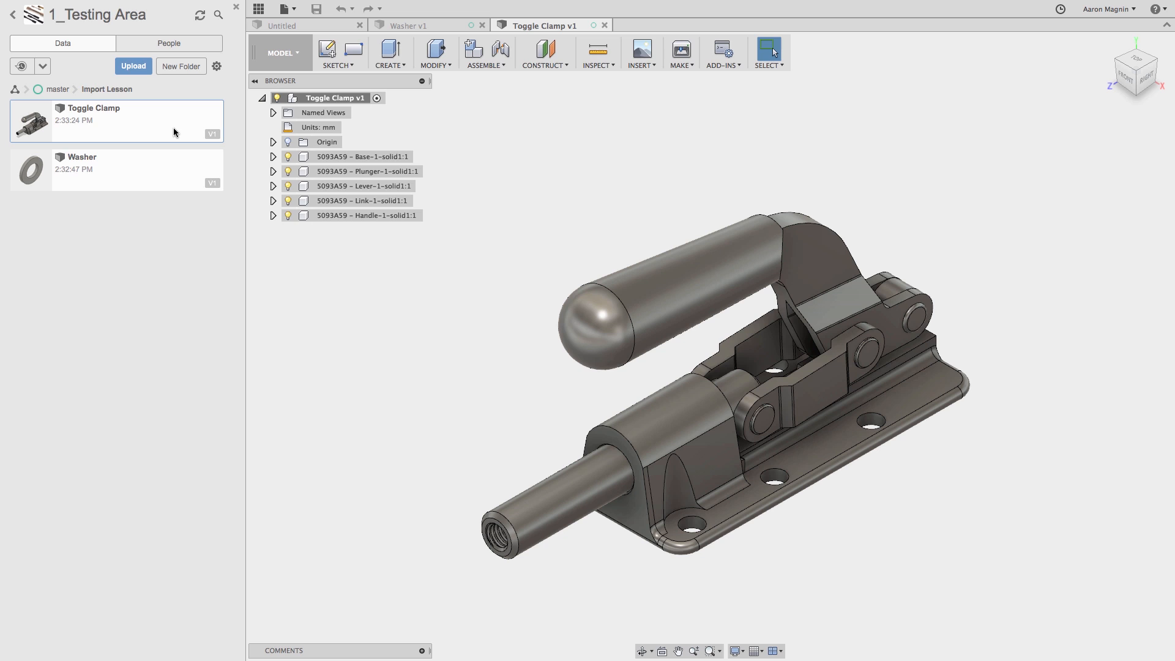
left_click(235, 7)
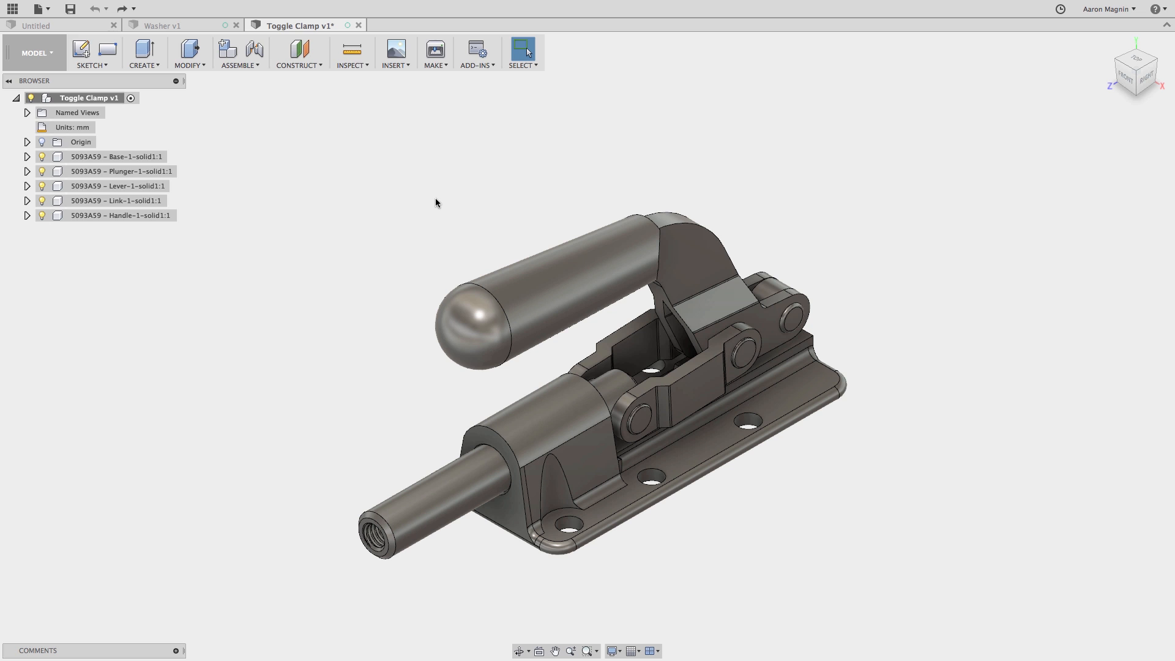
Step: Apply the Orange Flat appearance to the handle grip and Stainless Steel - Satin to the plunger
key("a")
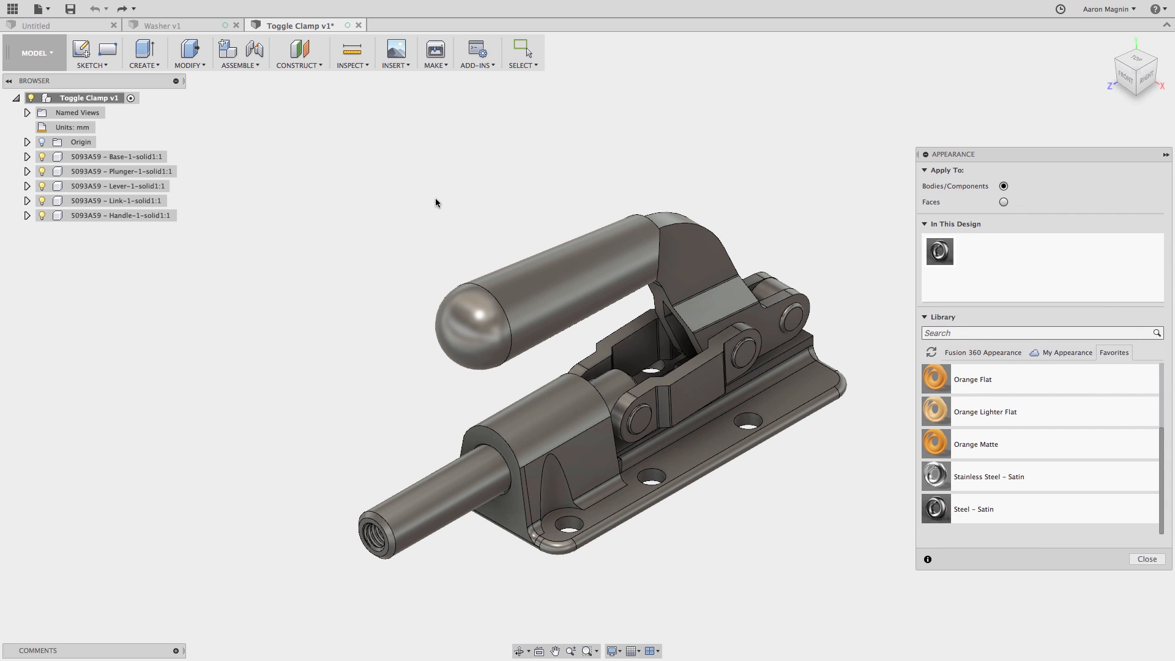
left_click_drag(923, 384, 593, 299)
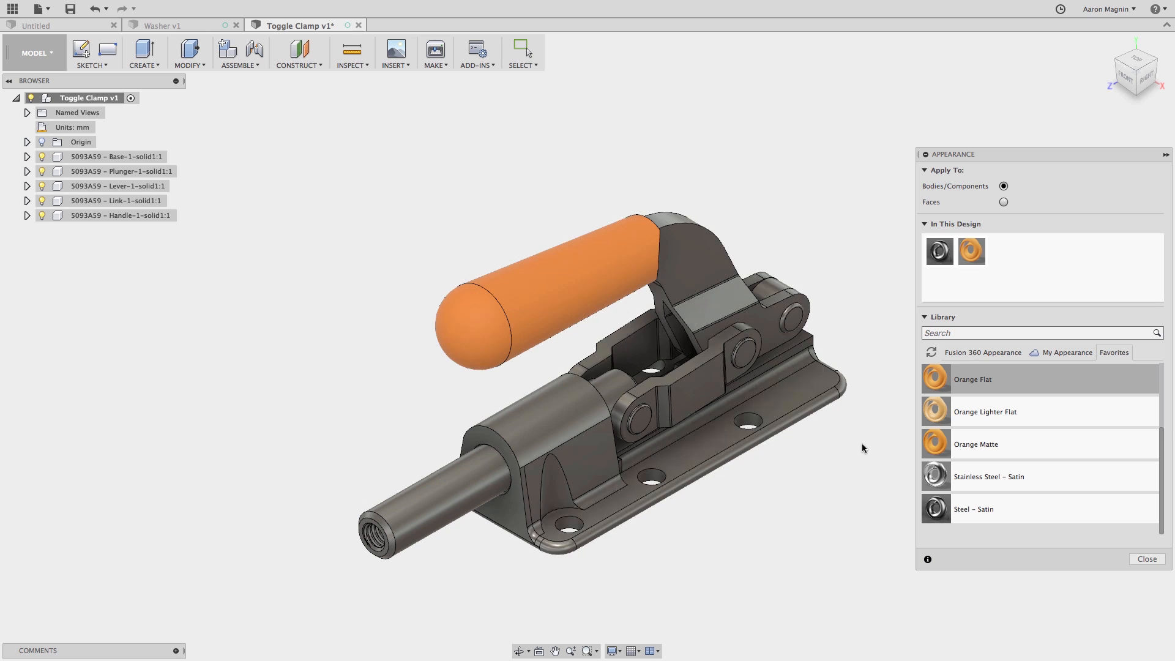
left_click_drag(935, 476, 494, 478)
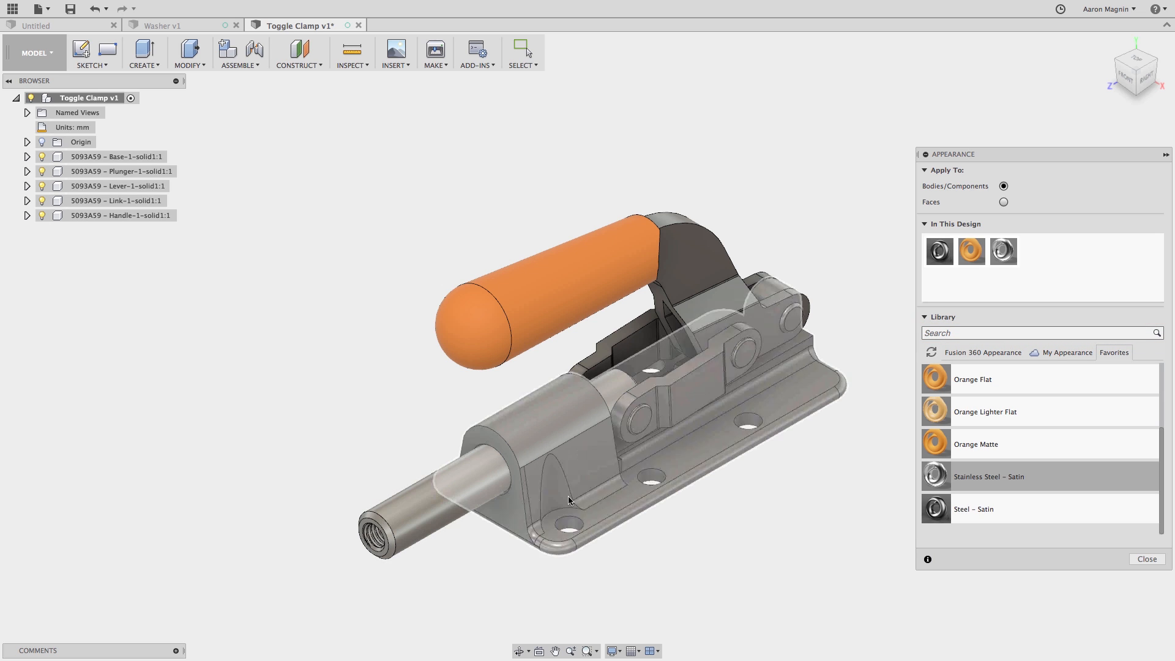
left_click(1148, 559)
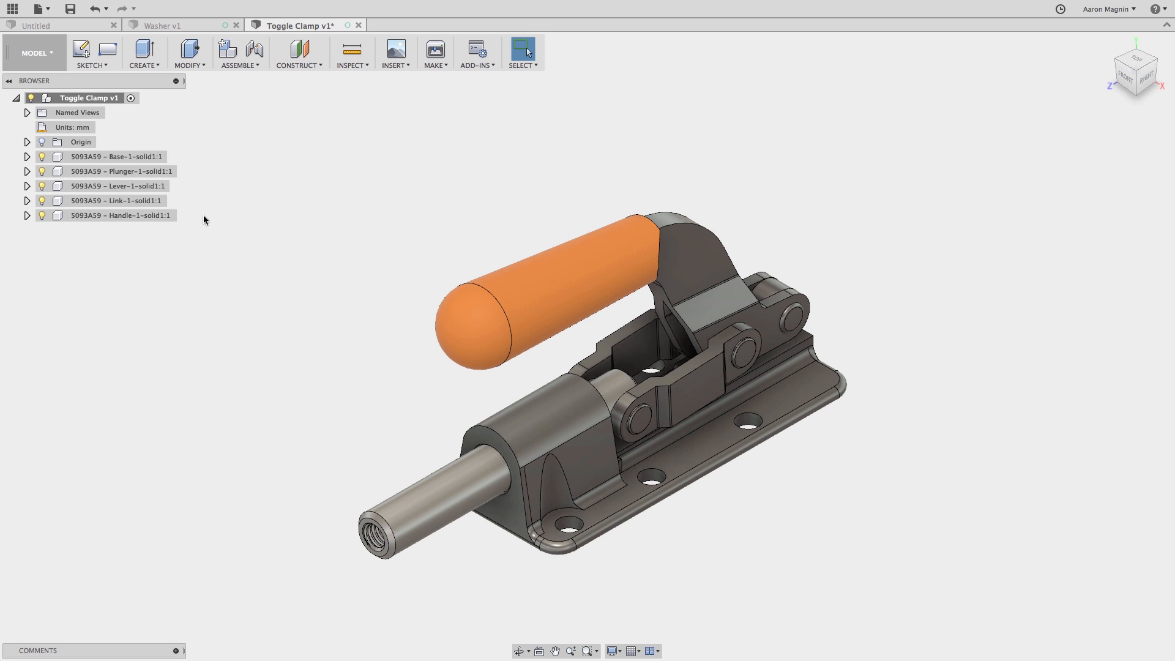
Step: Turn on design history capture for the whole Toggle Clamp assembly
right_click(89, 94)
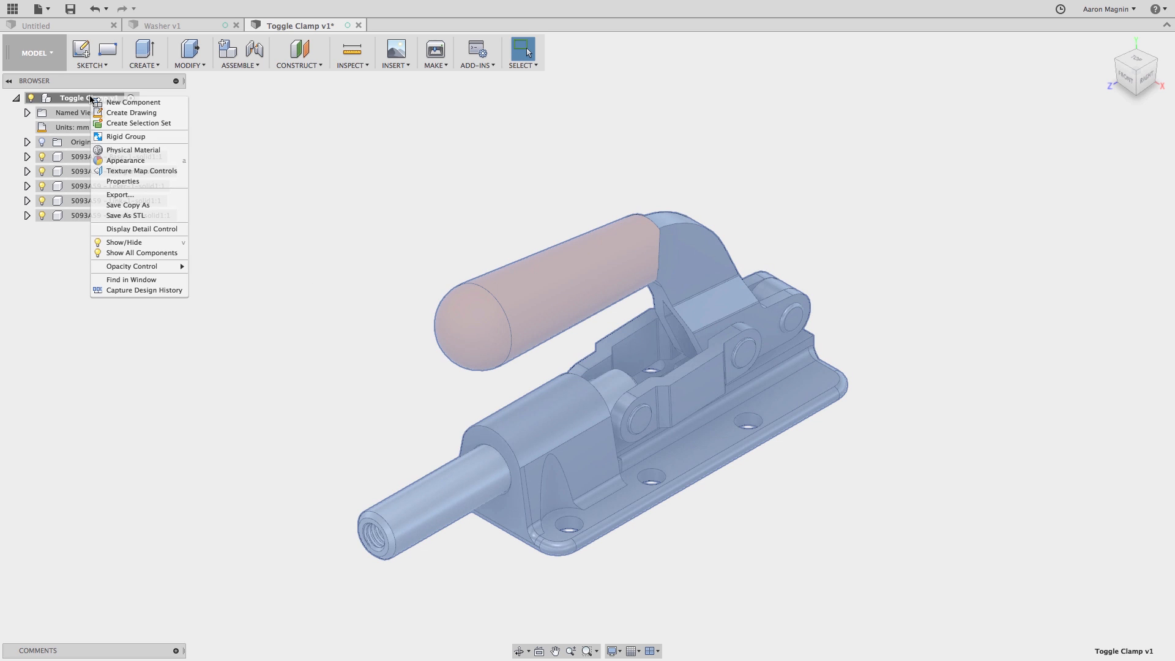
left_click(169, 291)
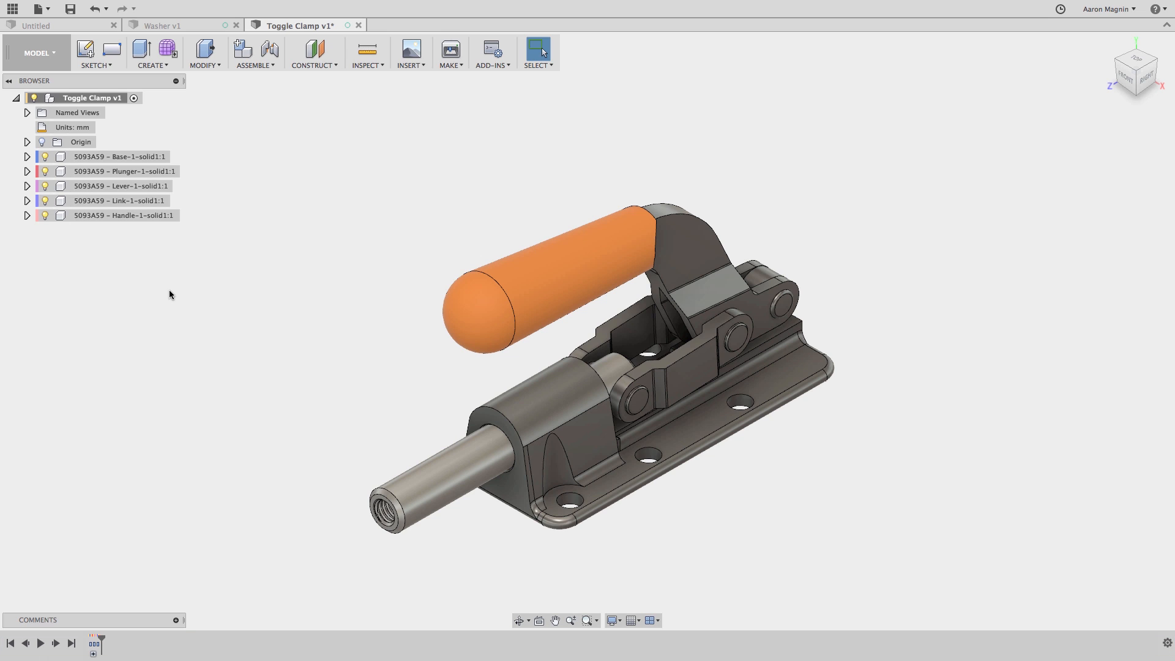
Step: Test the orange handle's free movement away from the lever and revert its position
left_click(534, 278)
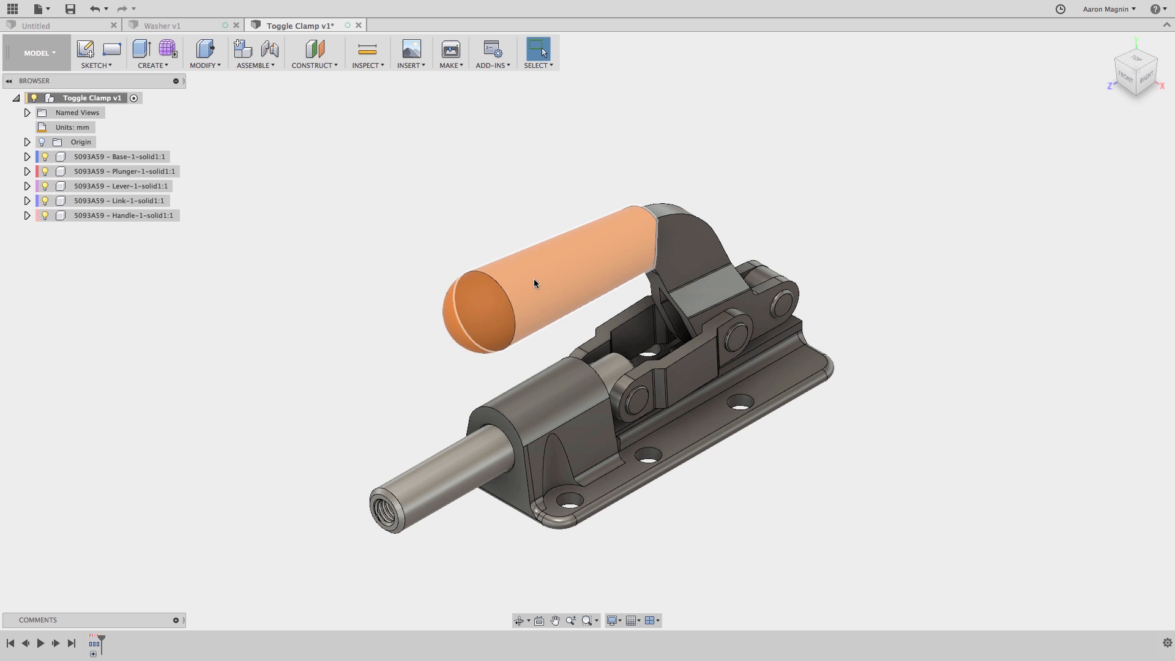
left_click_drag(527, 277, 393, 230)
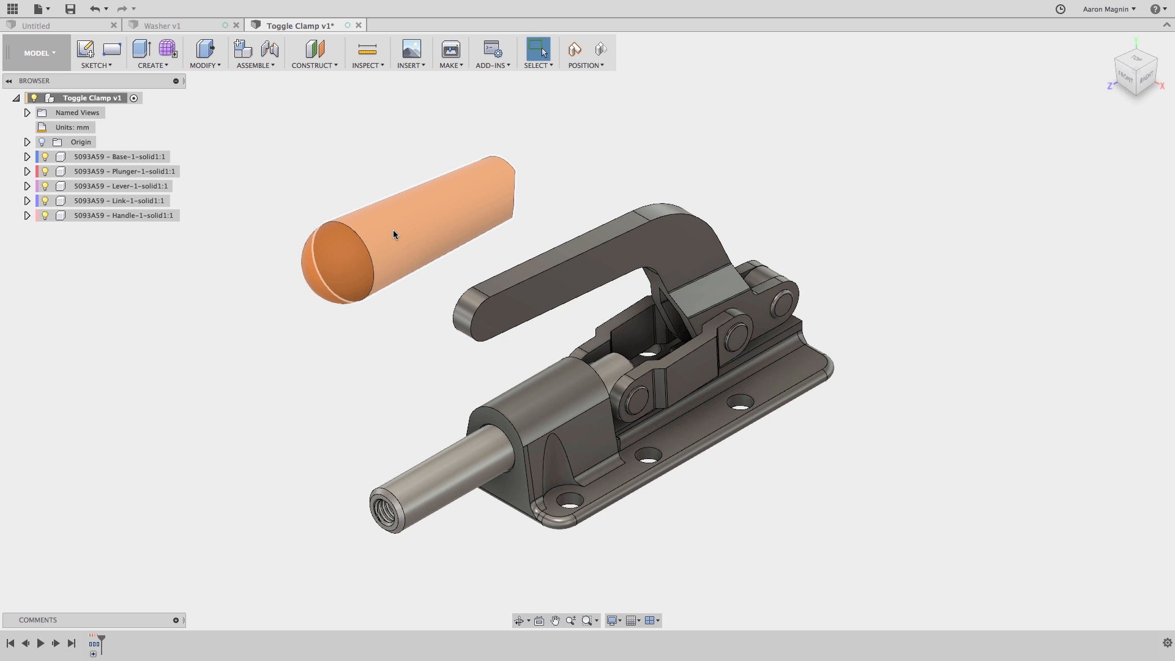
left_click(595, 58)
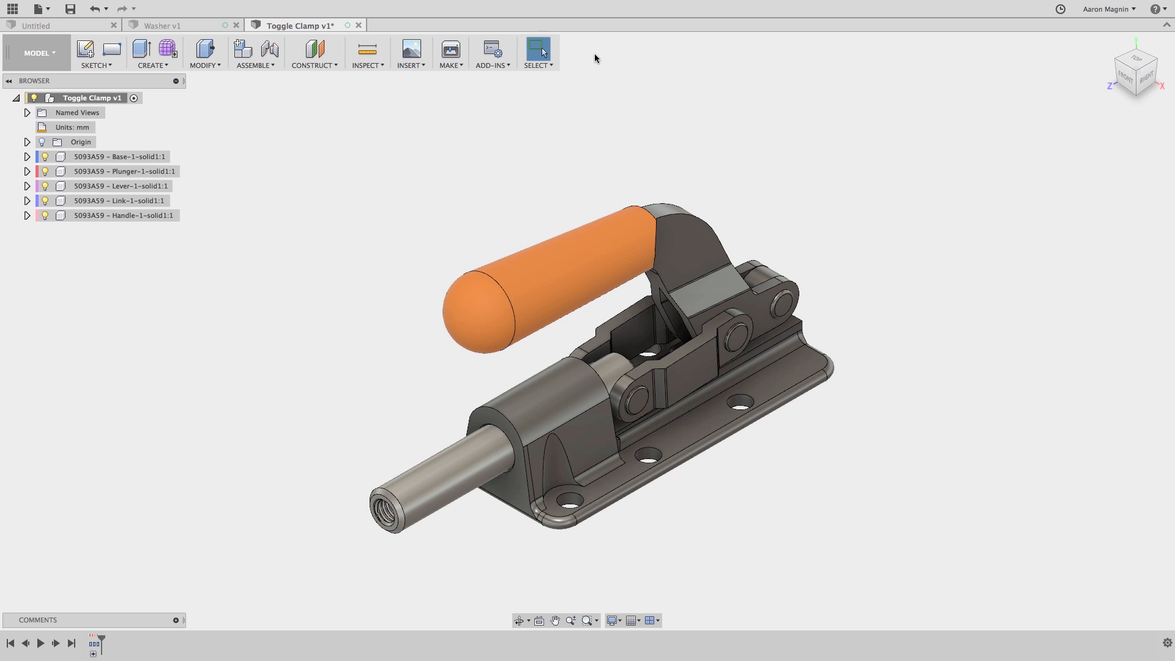
Step: Create a Rigid as-built joint between the orange handle and the lever
key("shift+j")
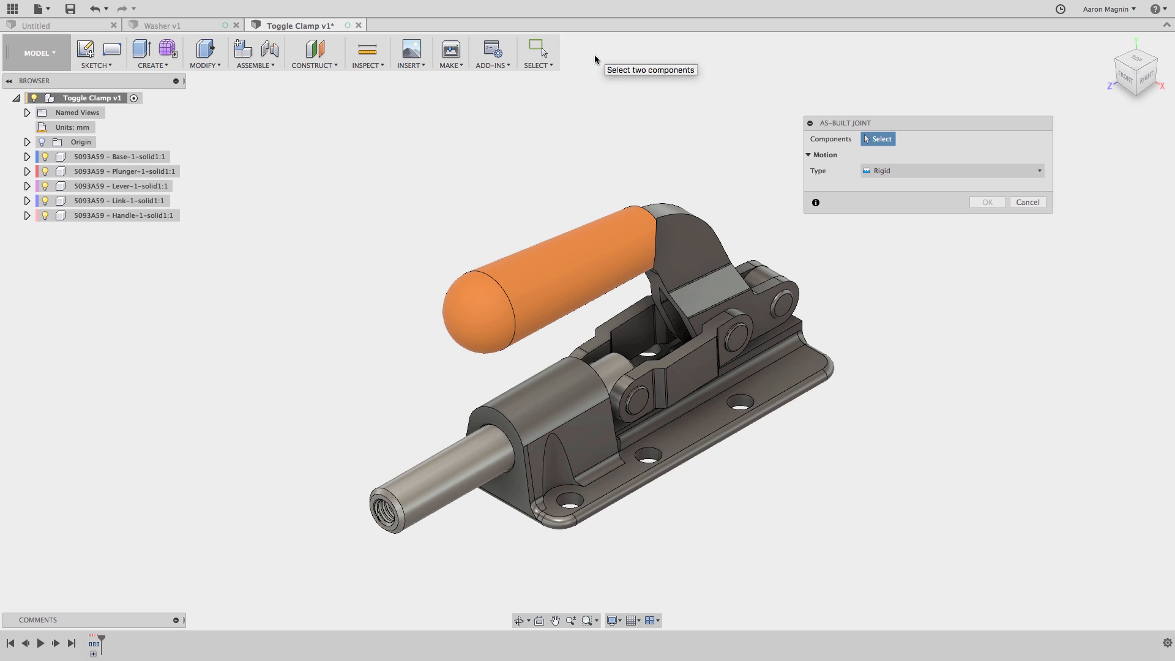
left_click(613, 226)
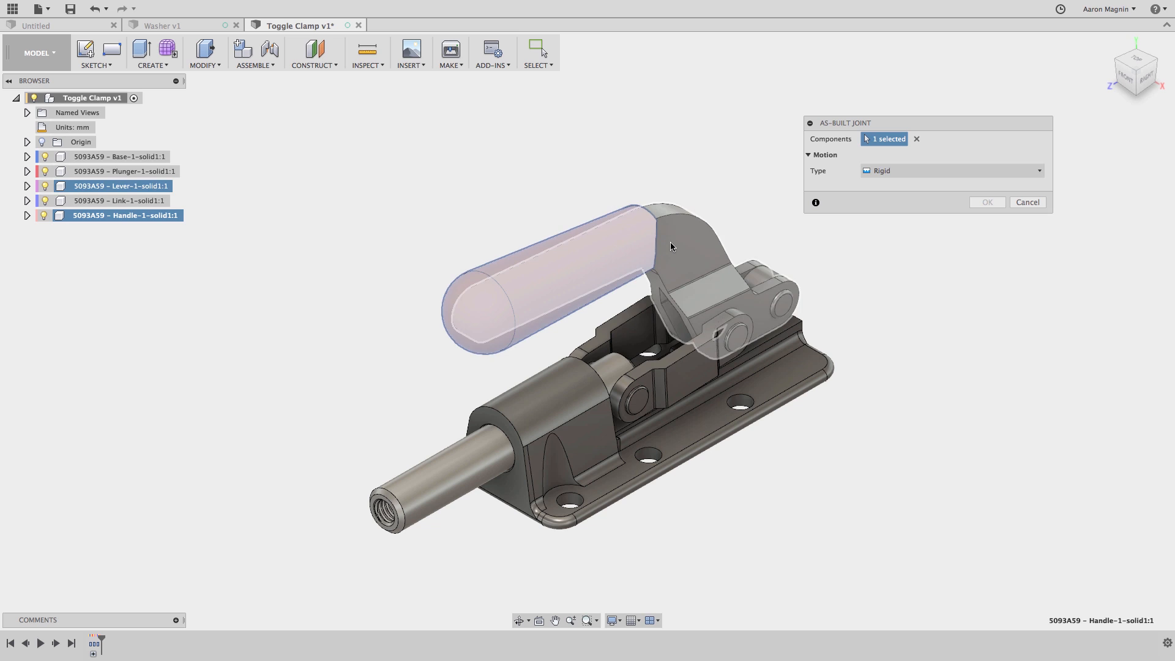
left_click(670, 245)
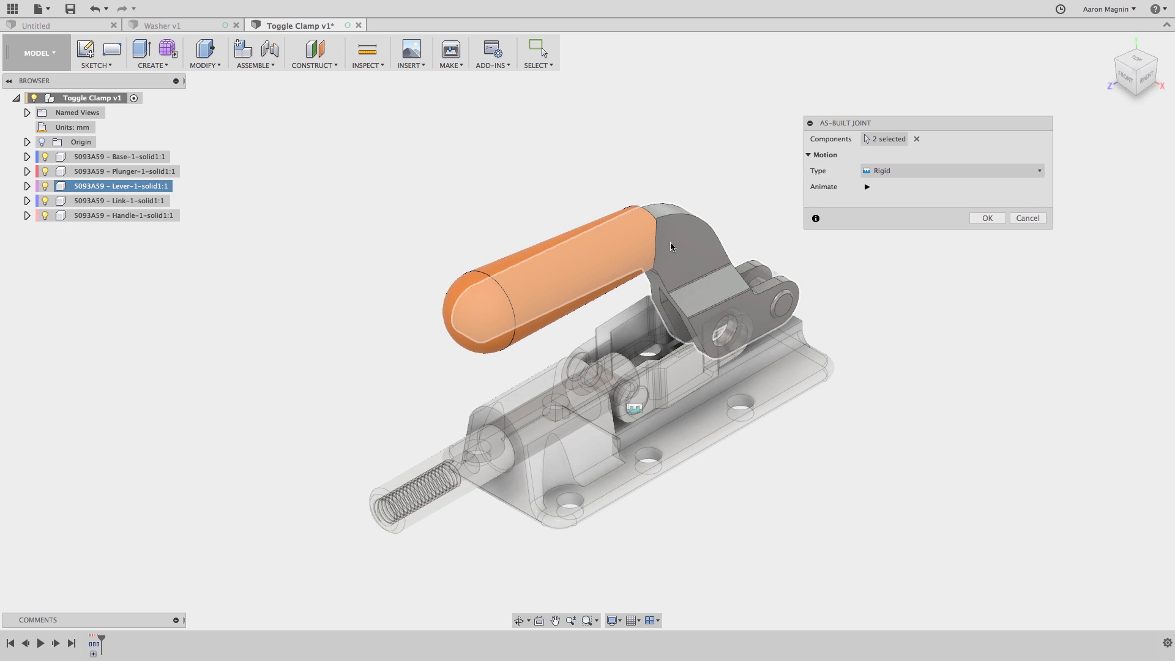
left_click(986, 218)
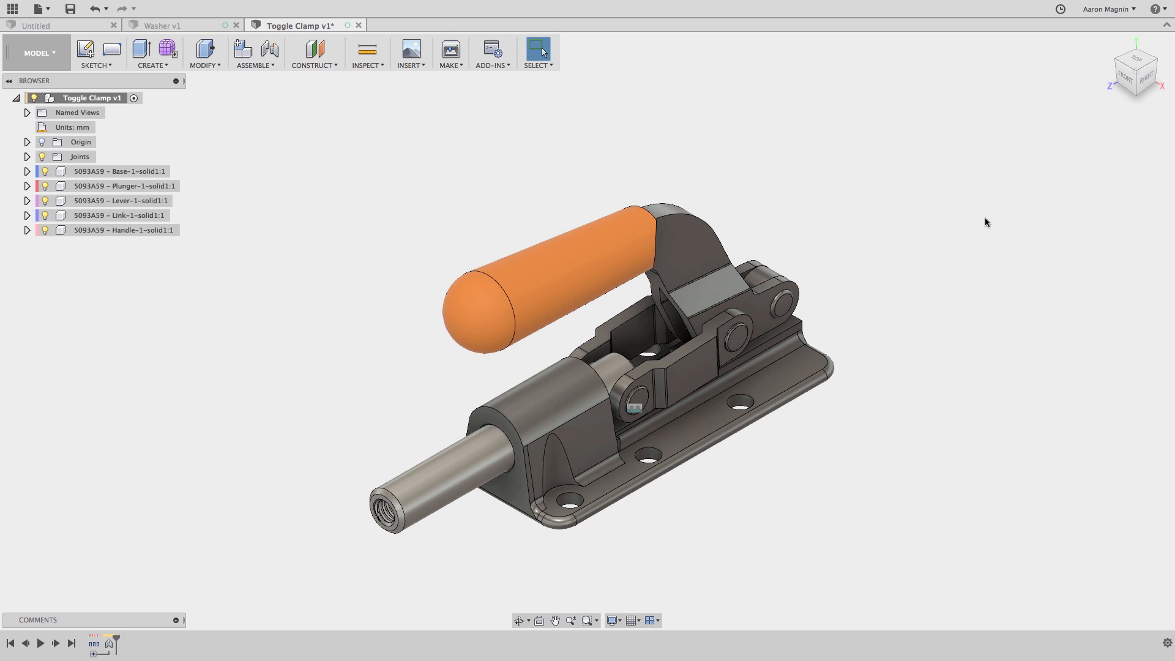
Step: Create a Slider as-built joint between the plunger and the base, positioned on the base's cylindrical housing and sliding along the Z axis
key("shift+j")
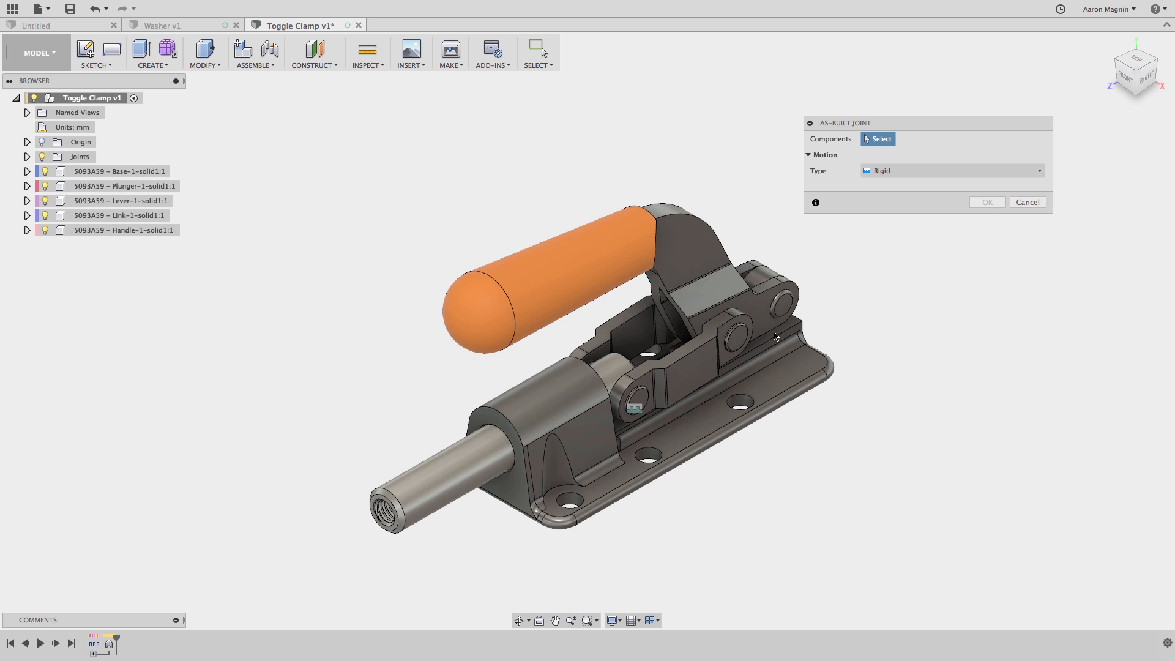
left_click(483, 447)
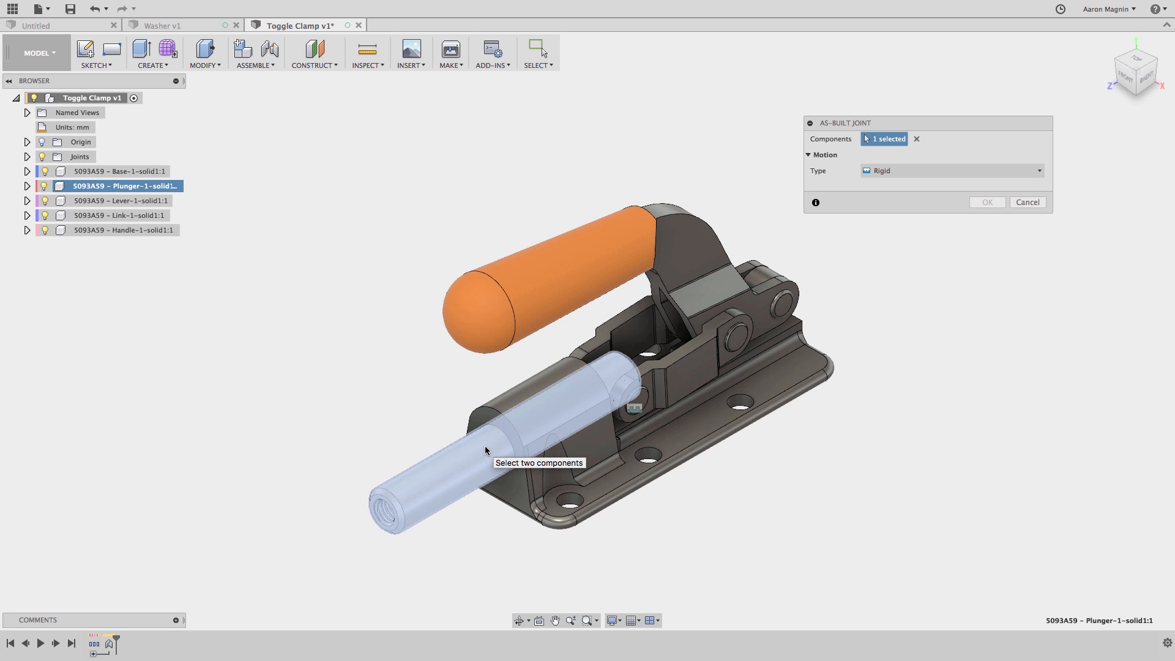
left_click(510, 419)
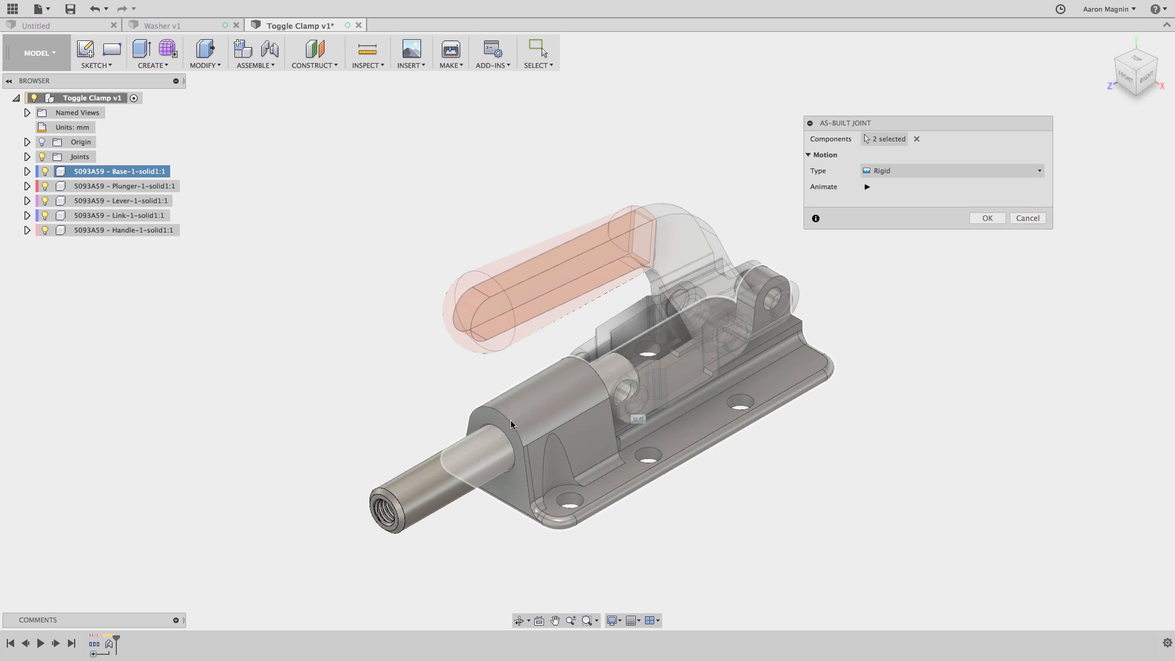
left_click(912, 172)
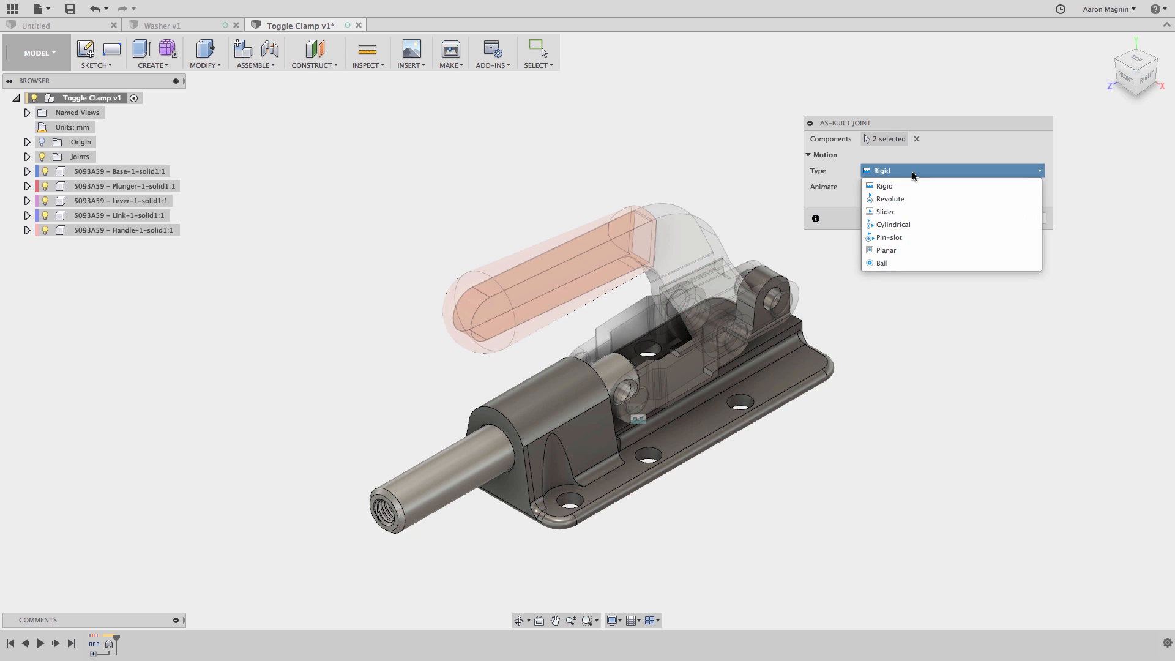
left_click(915, 212)
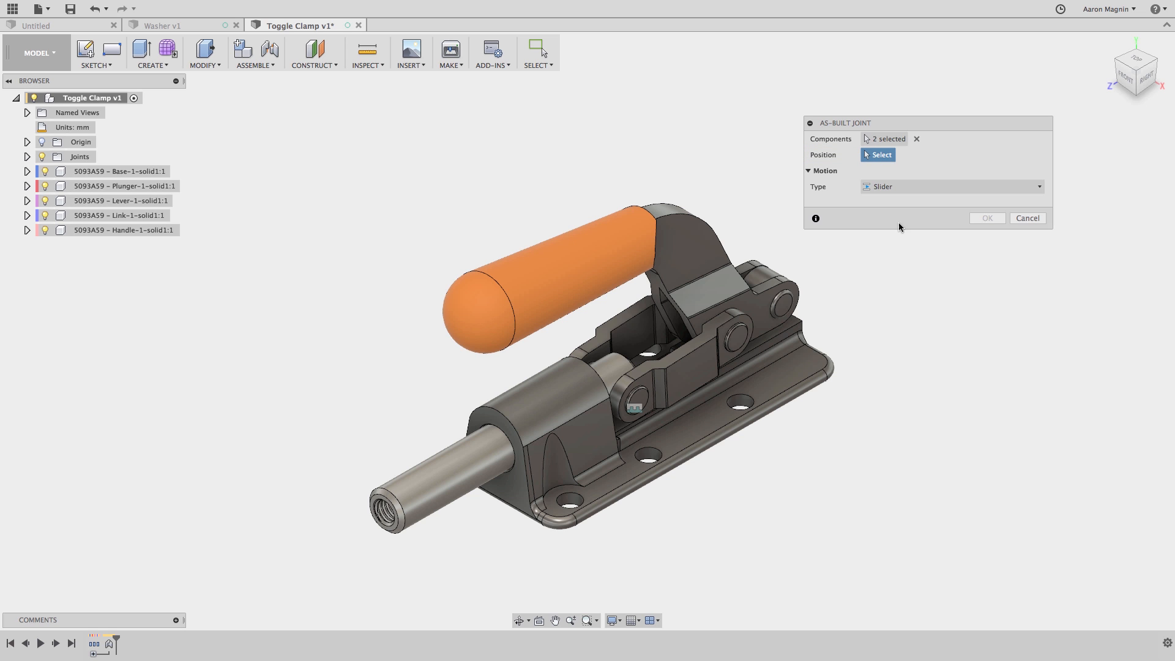
left_click(567, 390)
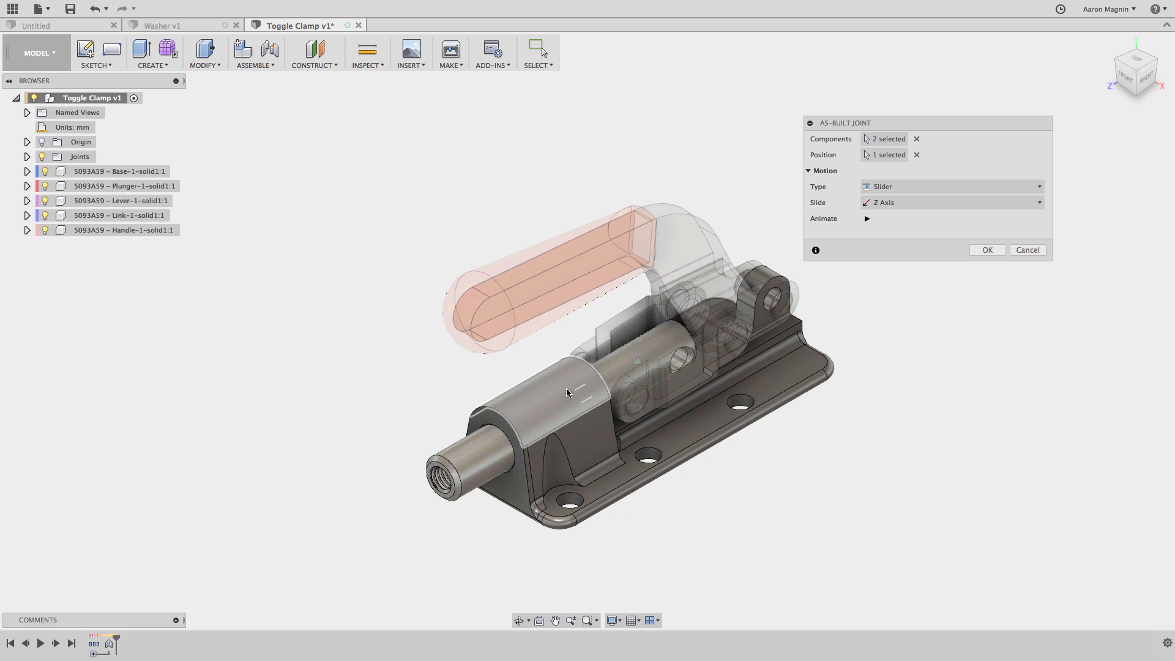
left_click(985, 250)
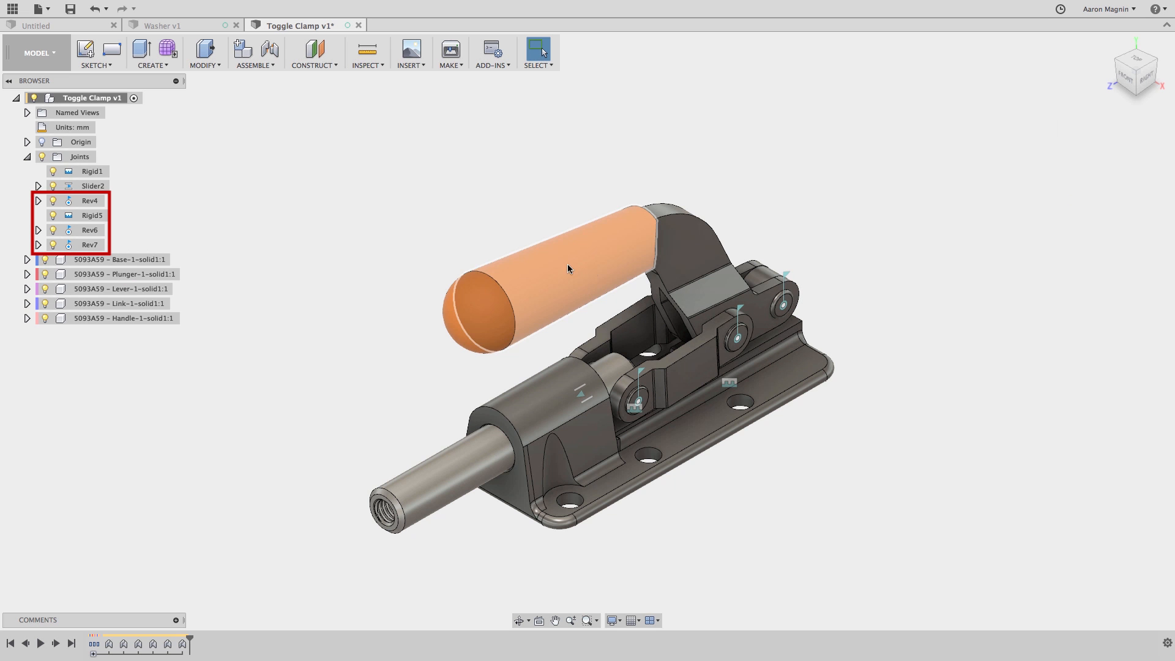
Step: Test the jointed clamp's motion by swinging the orange handle, and revert the assembly to its previous position
mouse_move(568, 268)
left_mouse_down()
mouse_move(579, 232)
mouse_move(734, 104)
mouse_move(741, 138)
mouse_move(719, 178)
mouse_move(698, 196)
mouse_move(825, 48)
mouse_move(685, 179)
mouse_move(641, 260)
left_mouse_up()
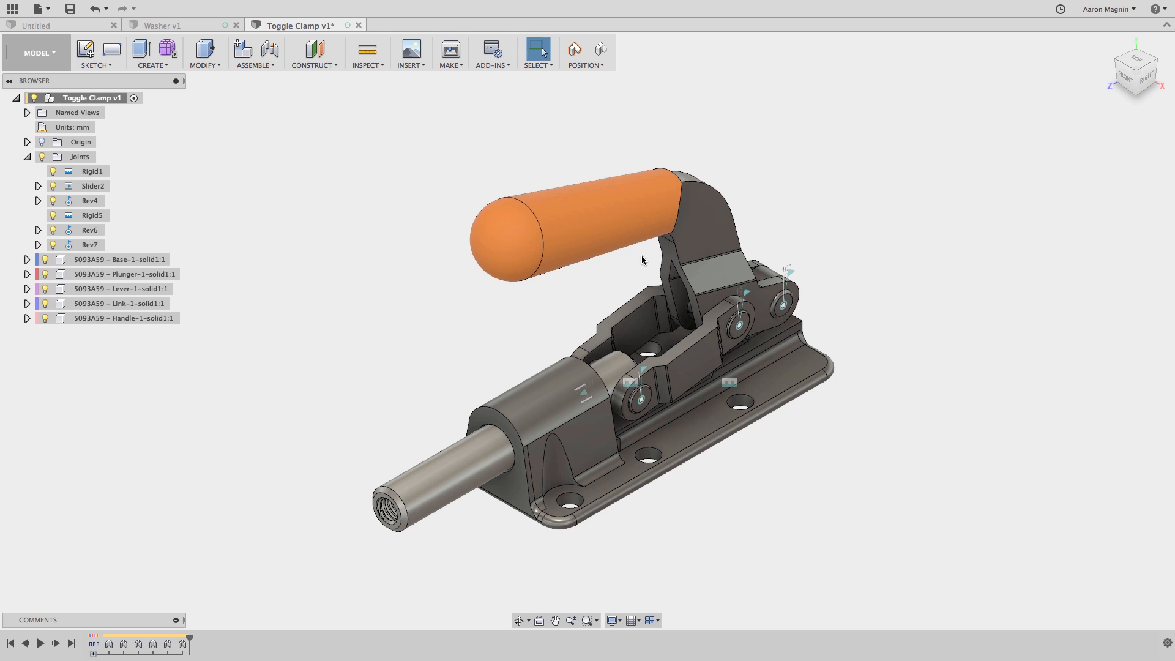
left_click(601, 50)
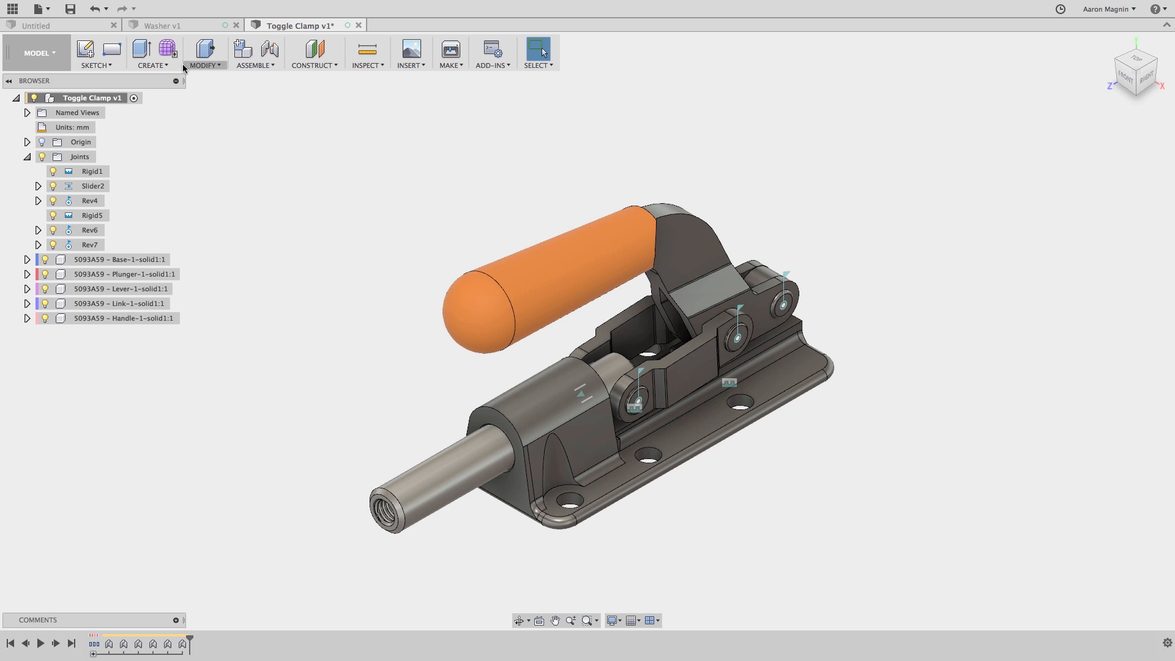
Step: Insert the Washer design from the Import Lesson folder into the assembly and move it about 30.79 mm along X, clear of the base
left_click(14, 9)
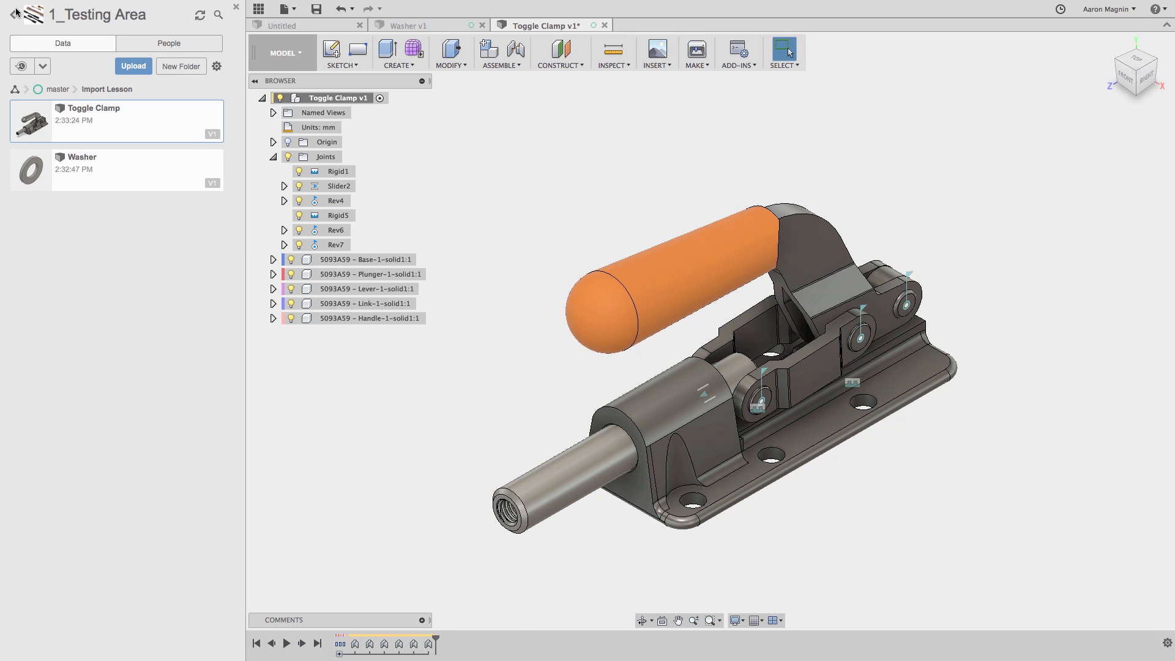
right_click(95, 170)
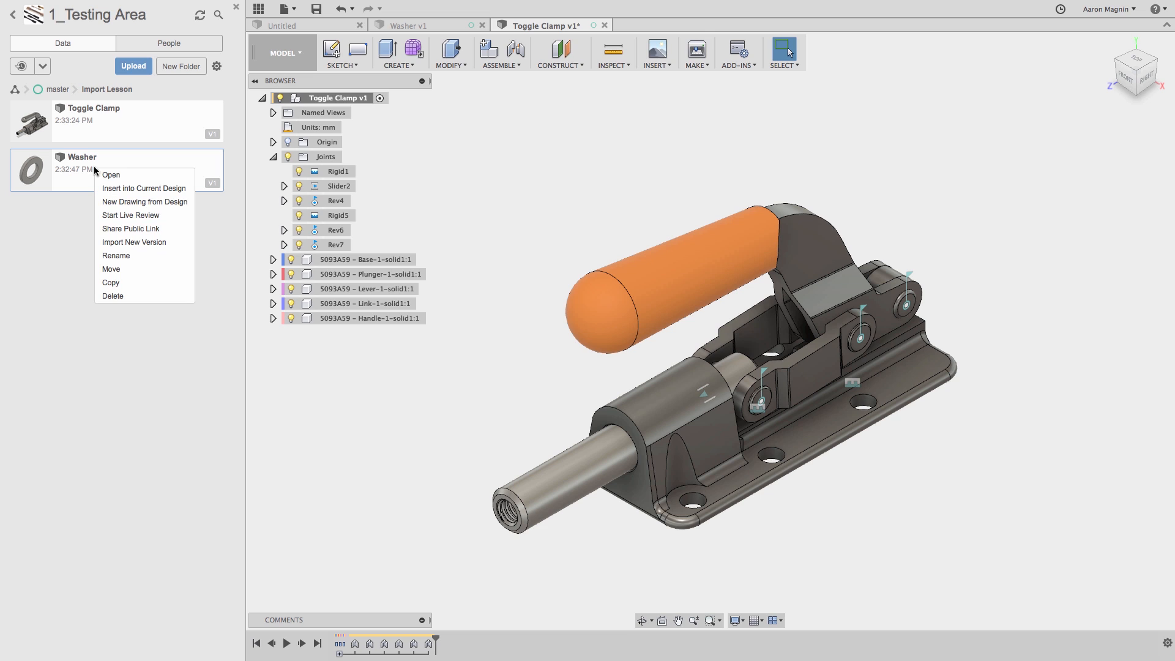
left_click(116, 189)
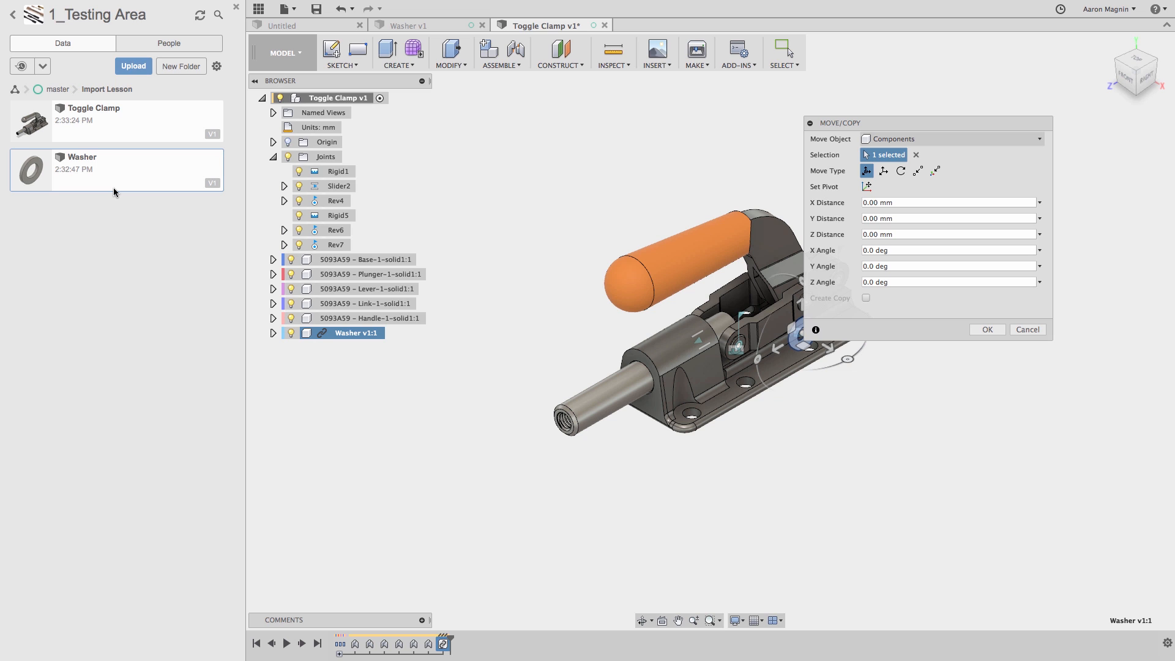
left_click(235, 7)
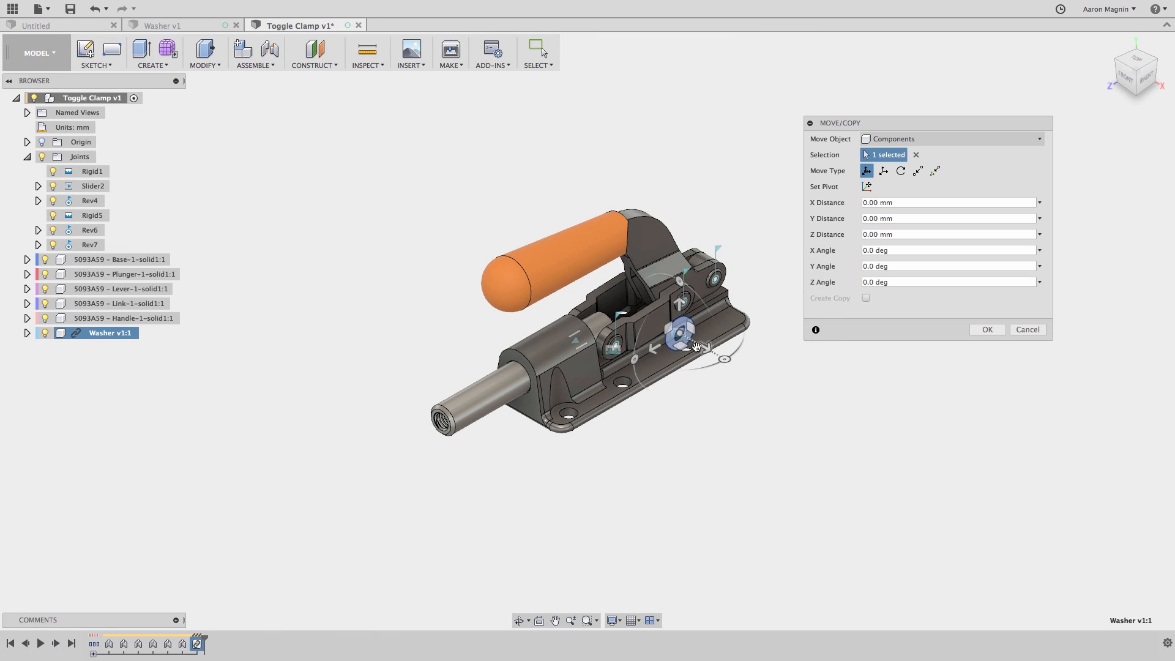
left_click_drag(705, 347, 753, 375)
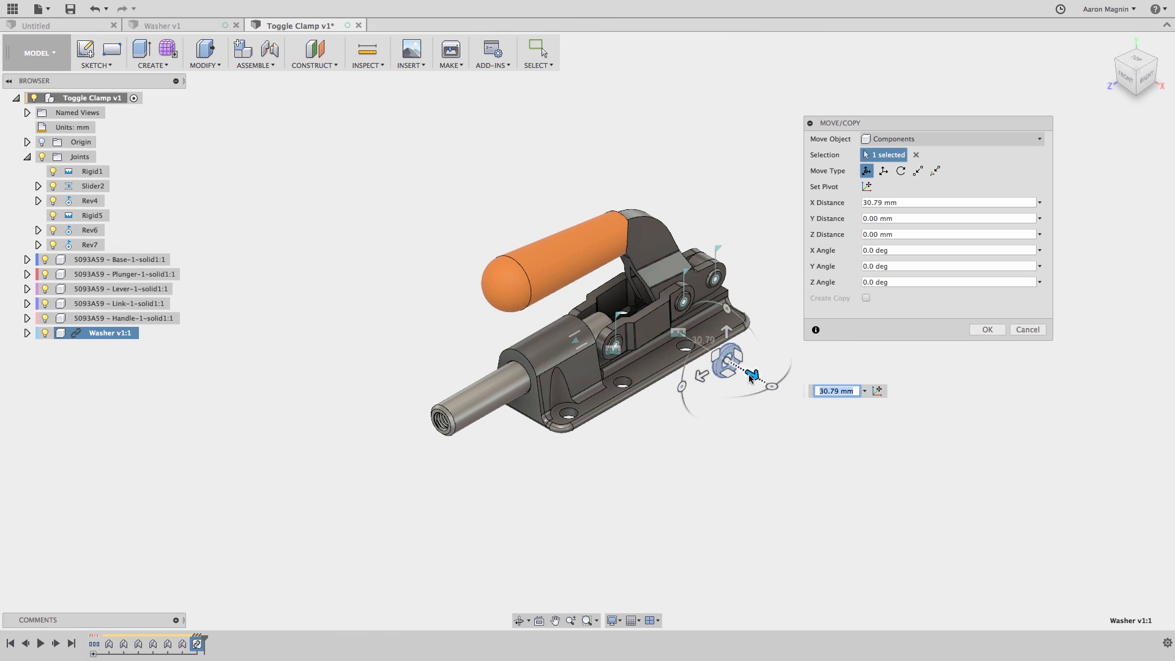
left_click(986, 330)
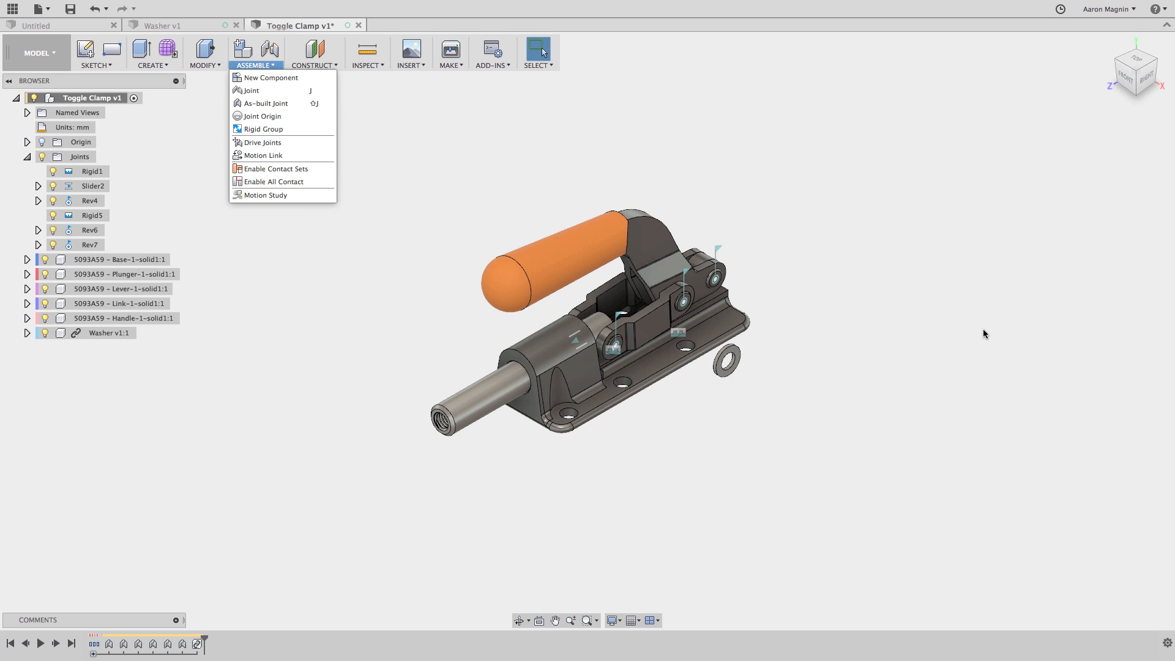
Step: Create a Rigid joint seating the washer on the base's front mounting hole nearest the plunger end, with its alignment flipped
key("Escape")
key("j")
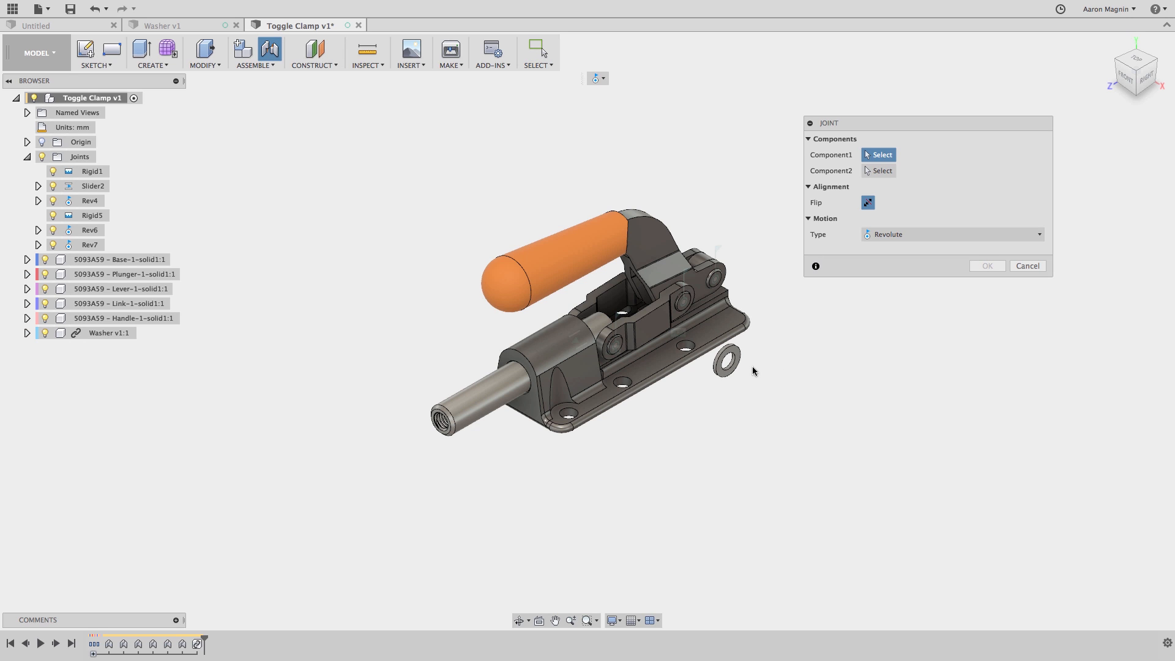
left_click(729, 363)
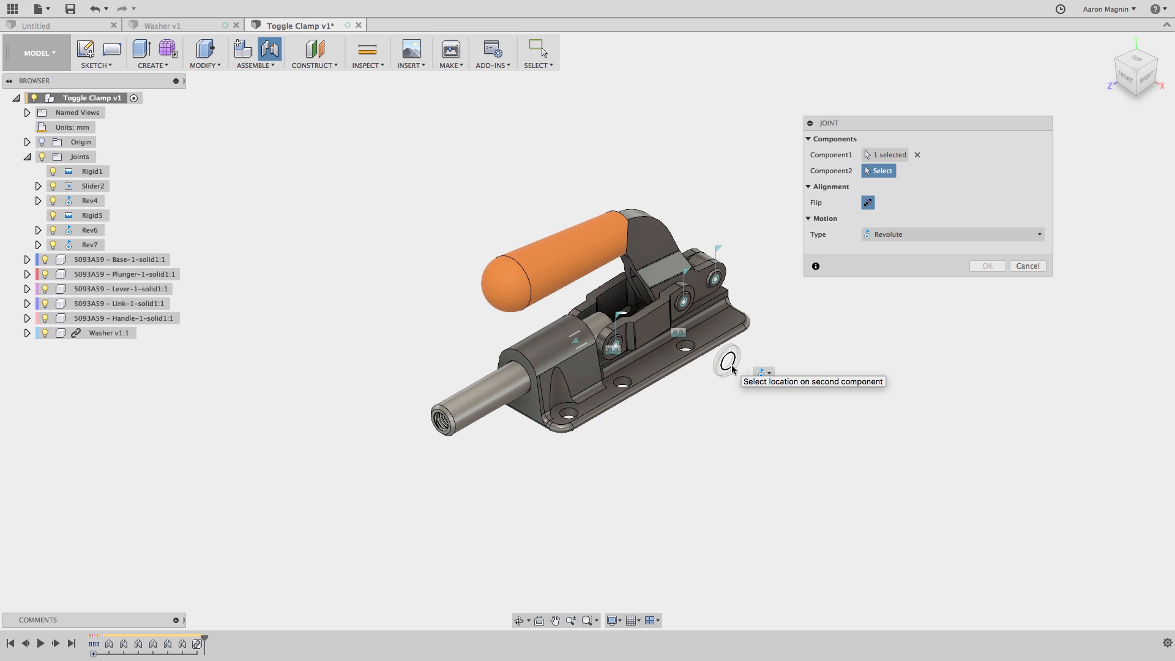
left_click(571, 413)
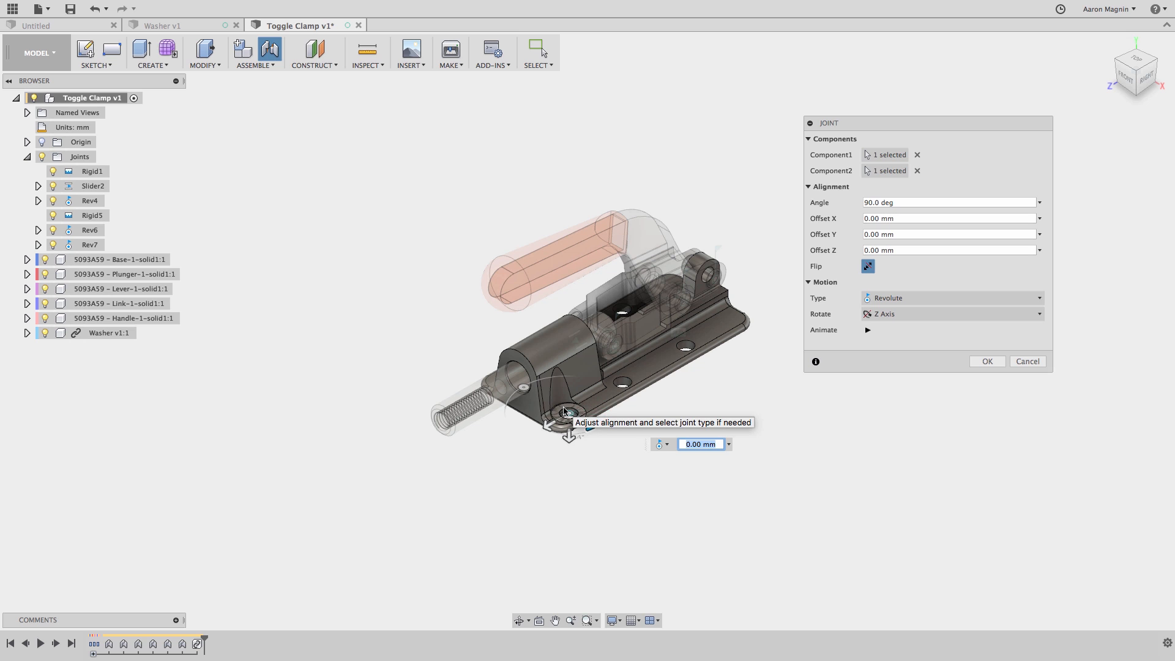
left_click(925, 300)
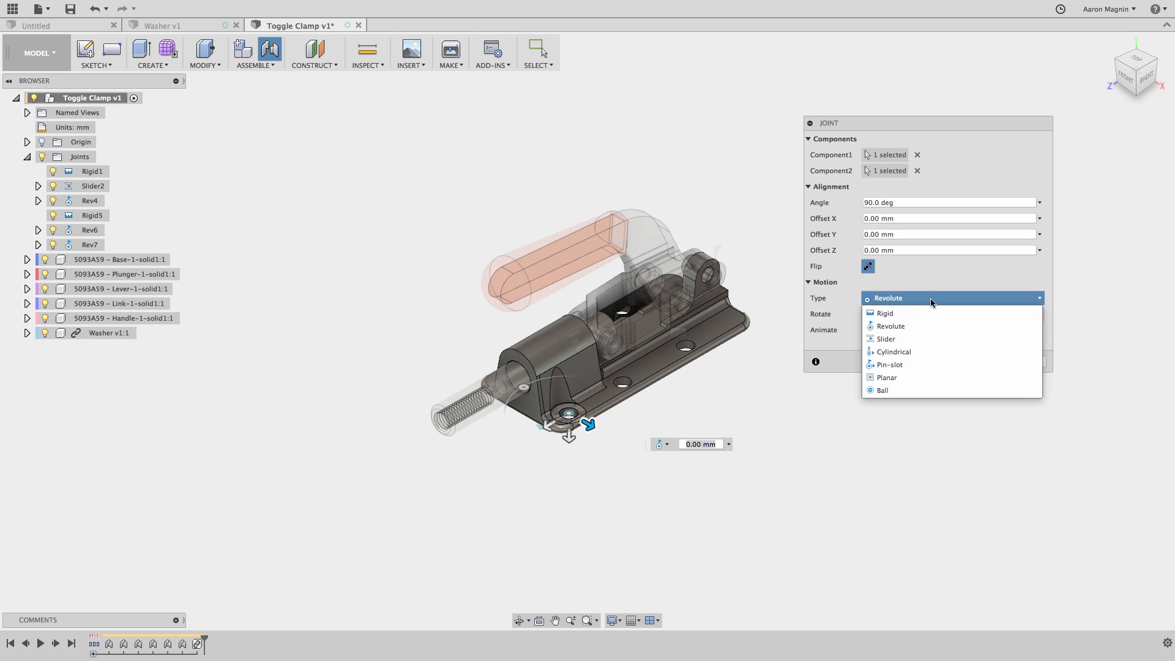
left_click(929, 313)
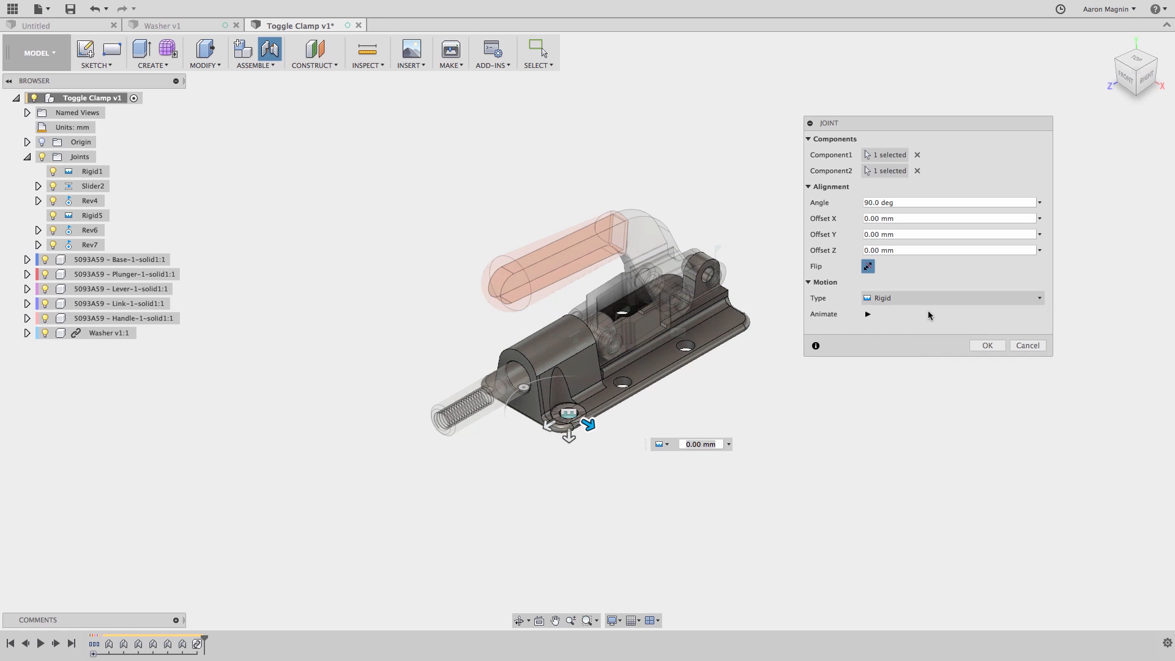
left_click(868, 266)
left_click(979, 343)
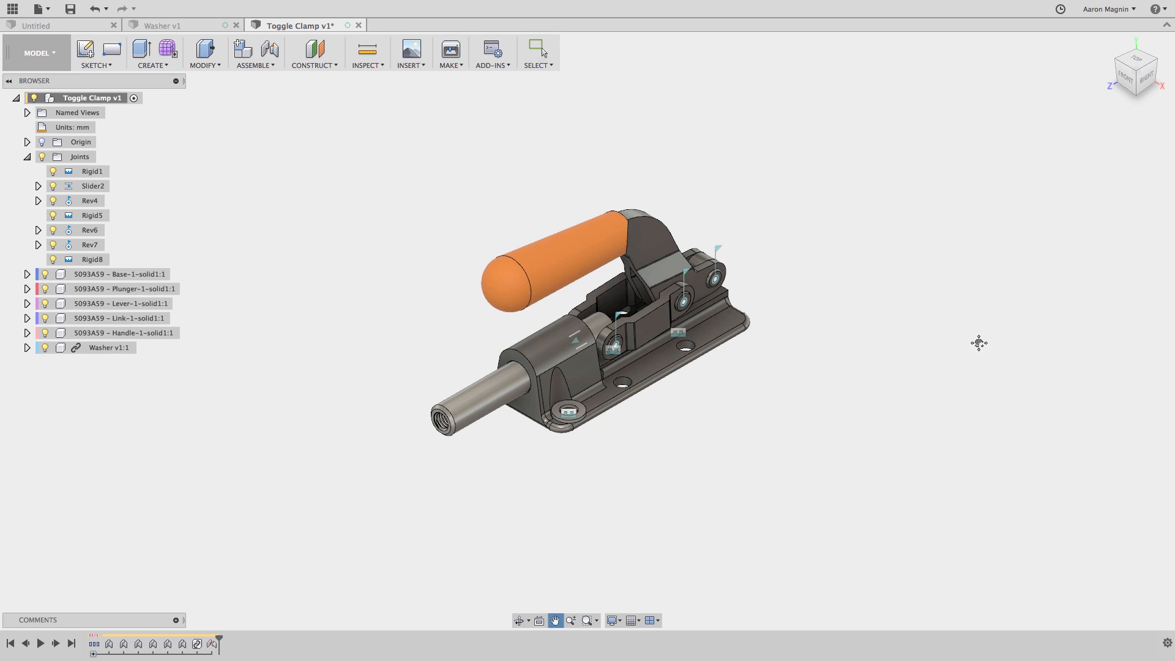
Step: Insert the McMaster-Carr M8 x 1.25 mm, 35 mm long socket head screw as 3-D STEP and move it about 47.225 mm along X
scroll(980, 342, "up", 5)
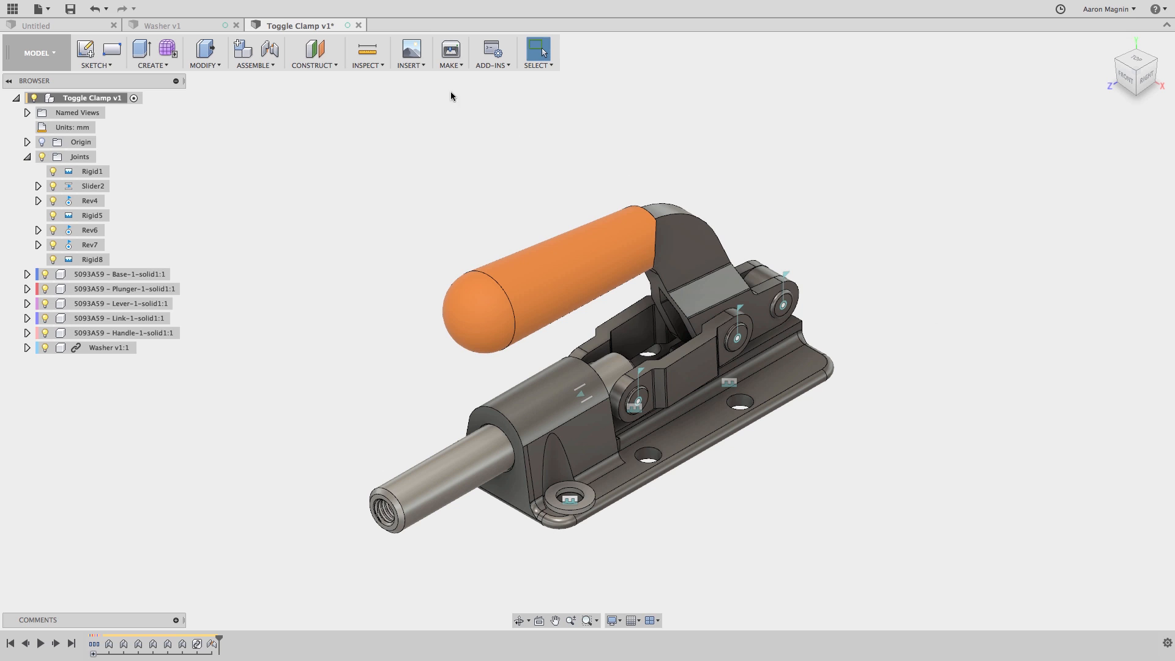
left_click(421, 65)
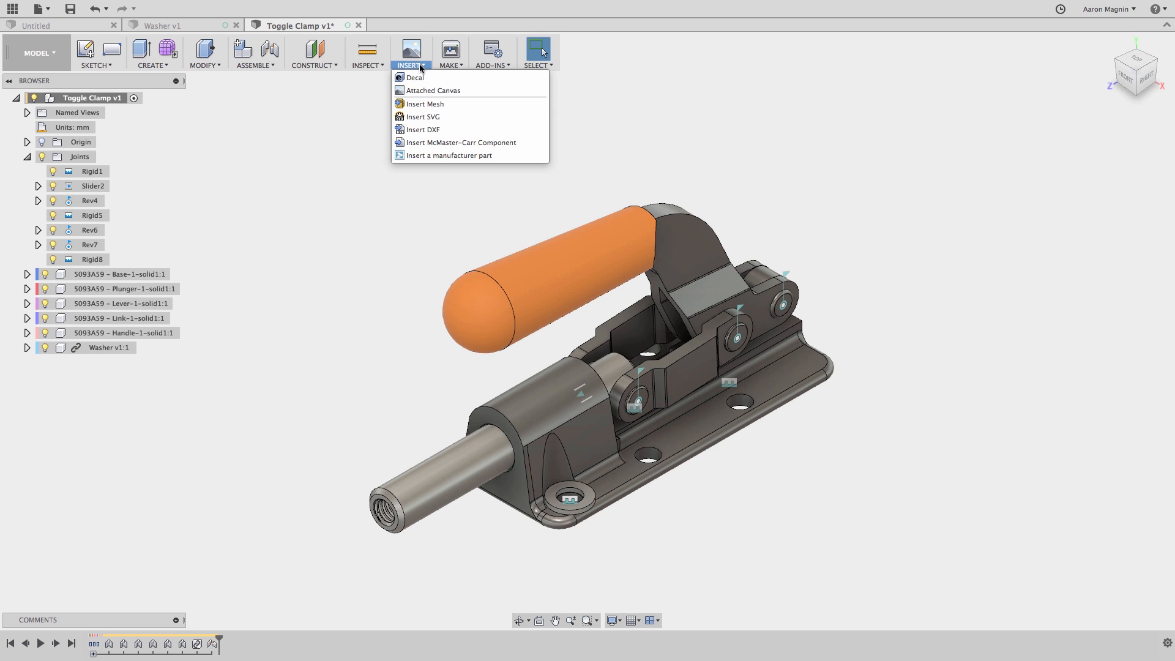
left_click(443, 143)
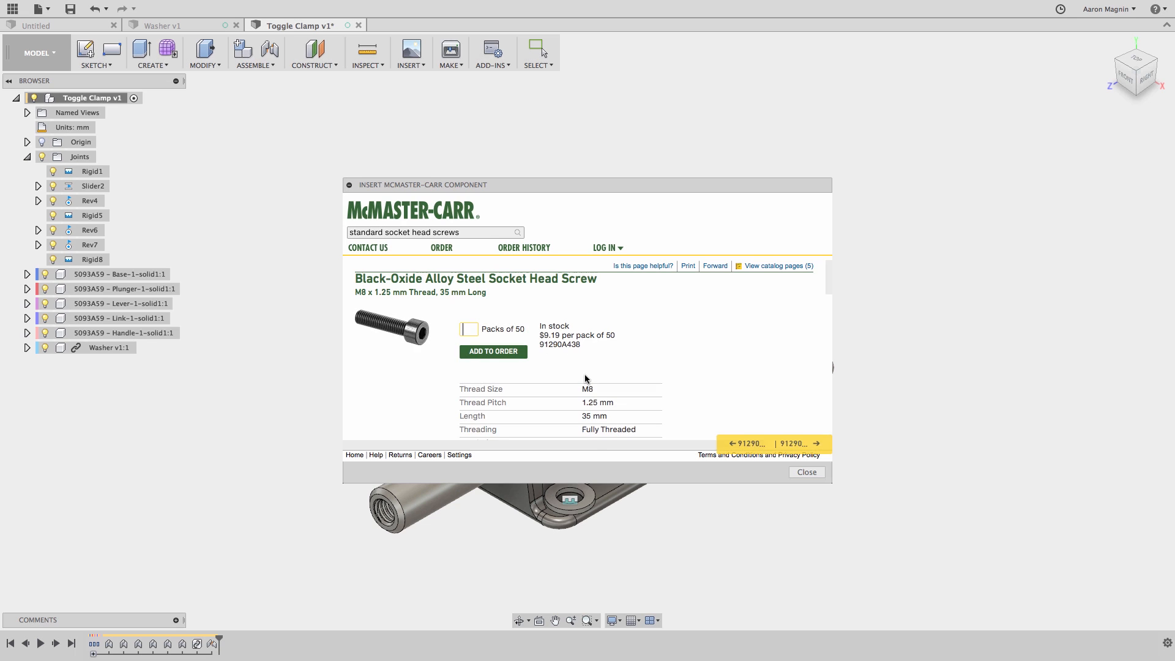
scroll(585, 376, "down", 8)
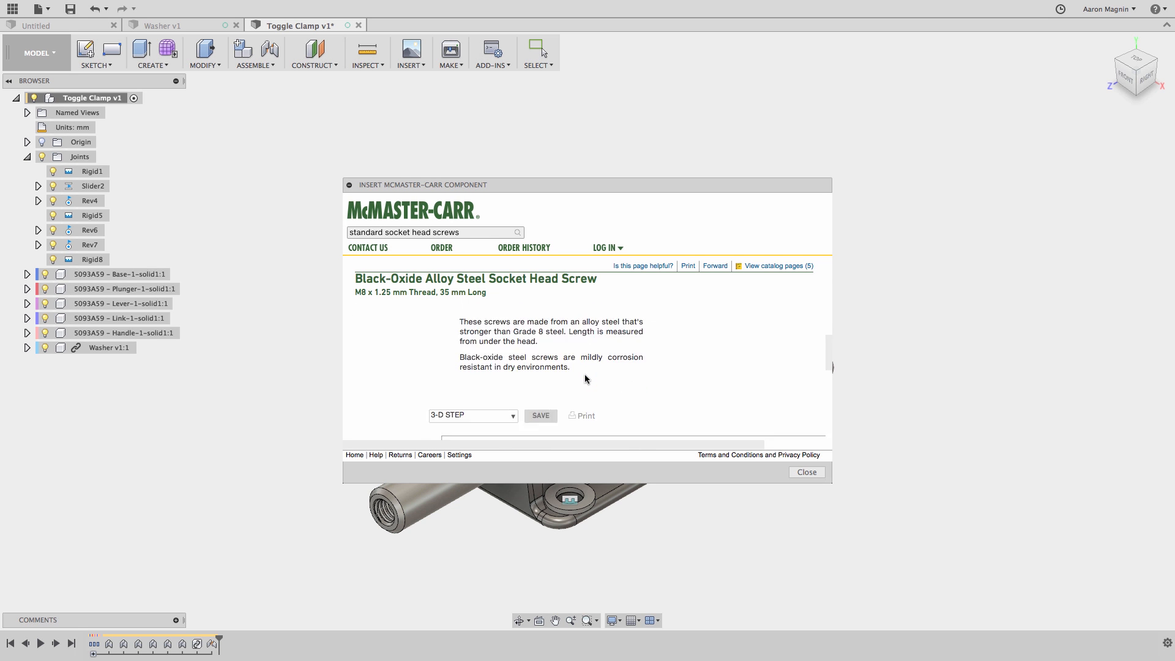
scroll(585, 373, "down", 2)
left_click(539, 364)
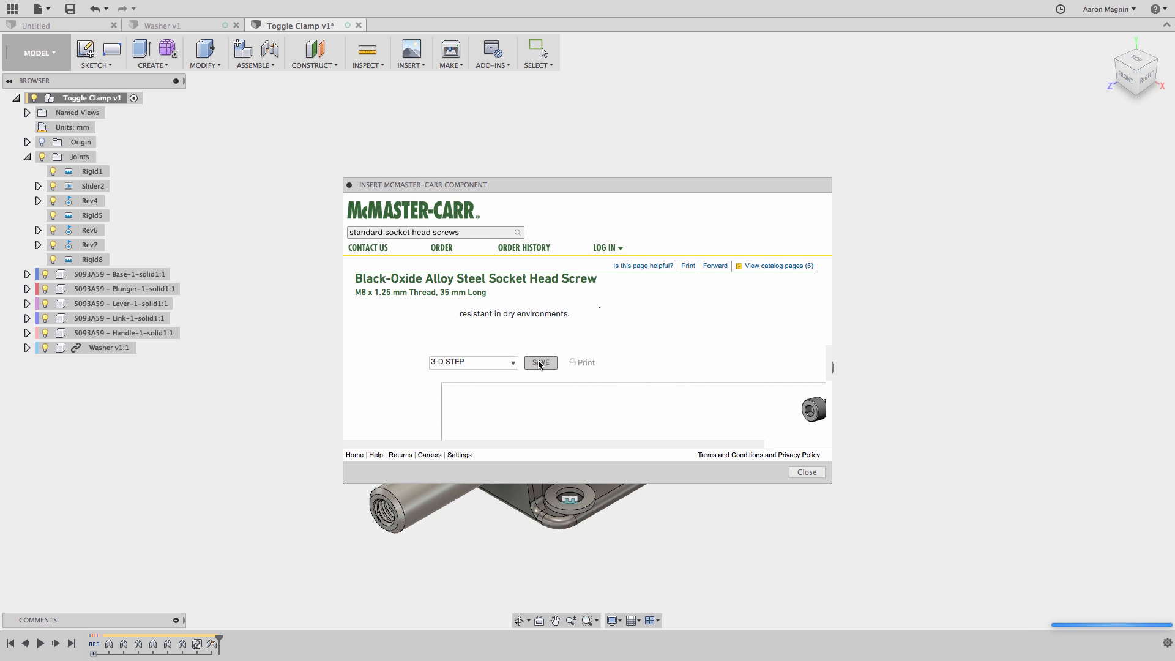
left_click_drag(715, 347, 784, 387)
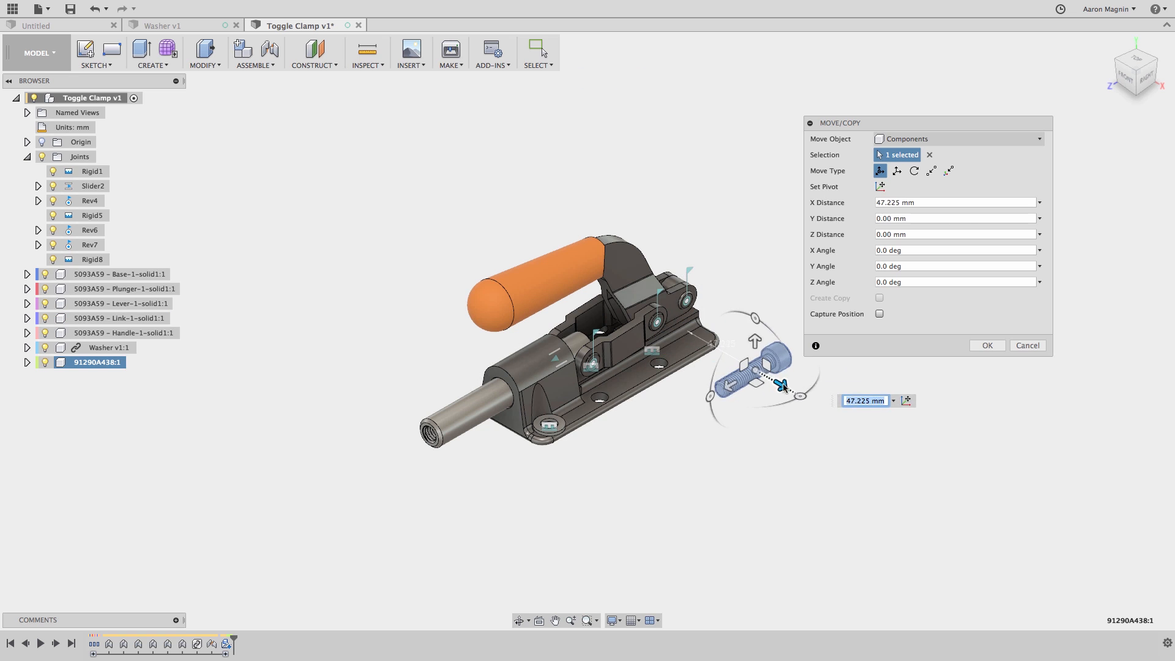
left_click(980, 346)
Step: Capture the moved position and create a Rigid joint seating the socket head screw in the washer, with its alignment flipped
key("j")
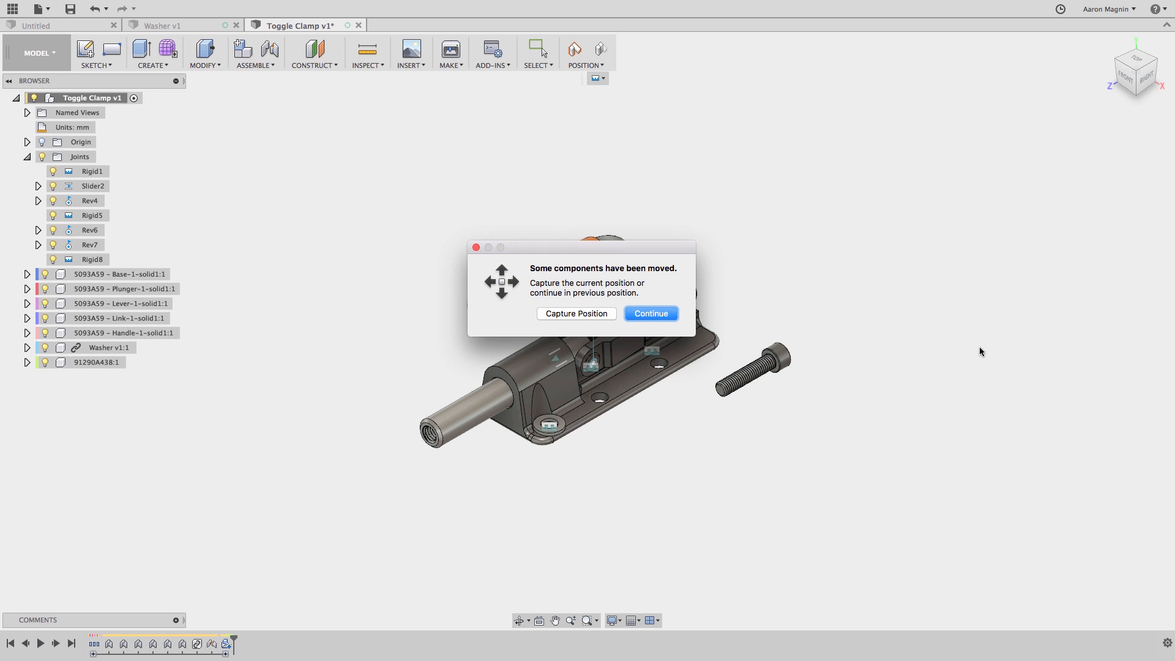
left_click(597, 315)
left_click(590, 319)
scroll(774, 361, "up", 5)
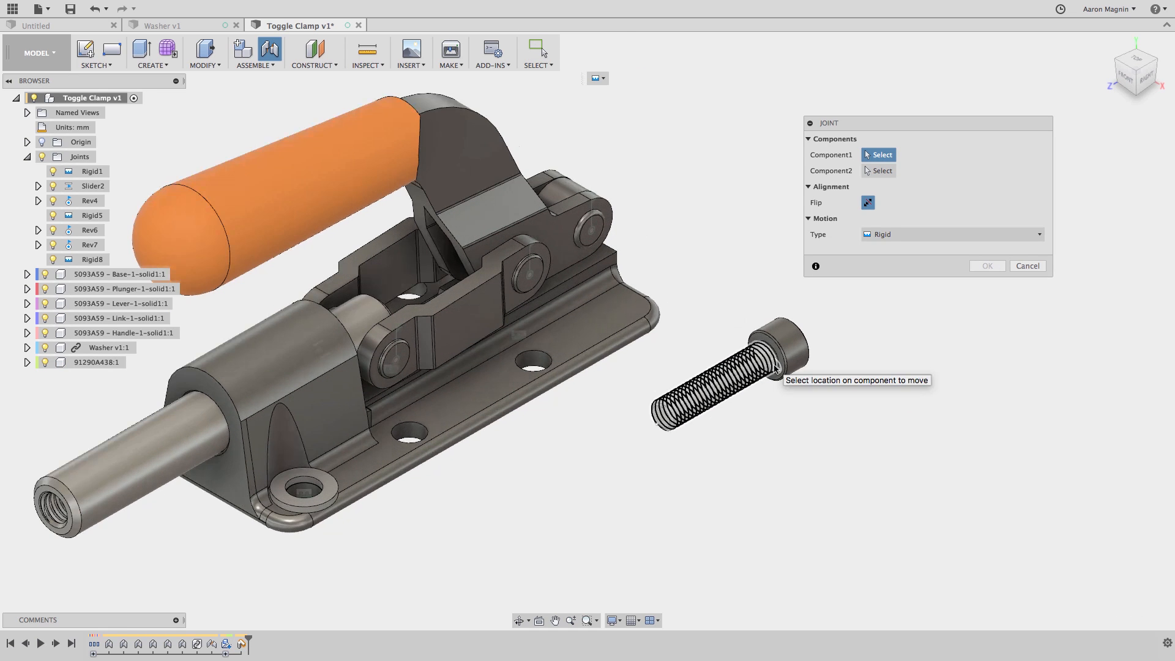
left_click(278, 490)
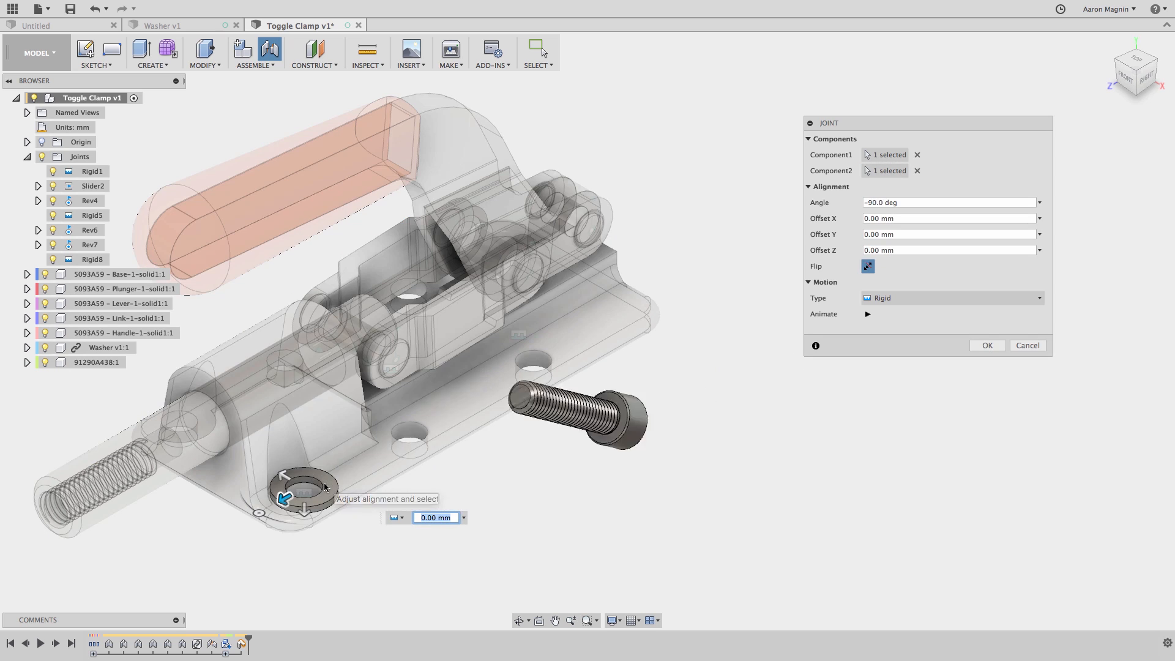
left_click(868, 266)
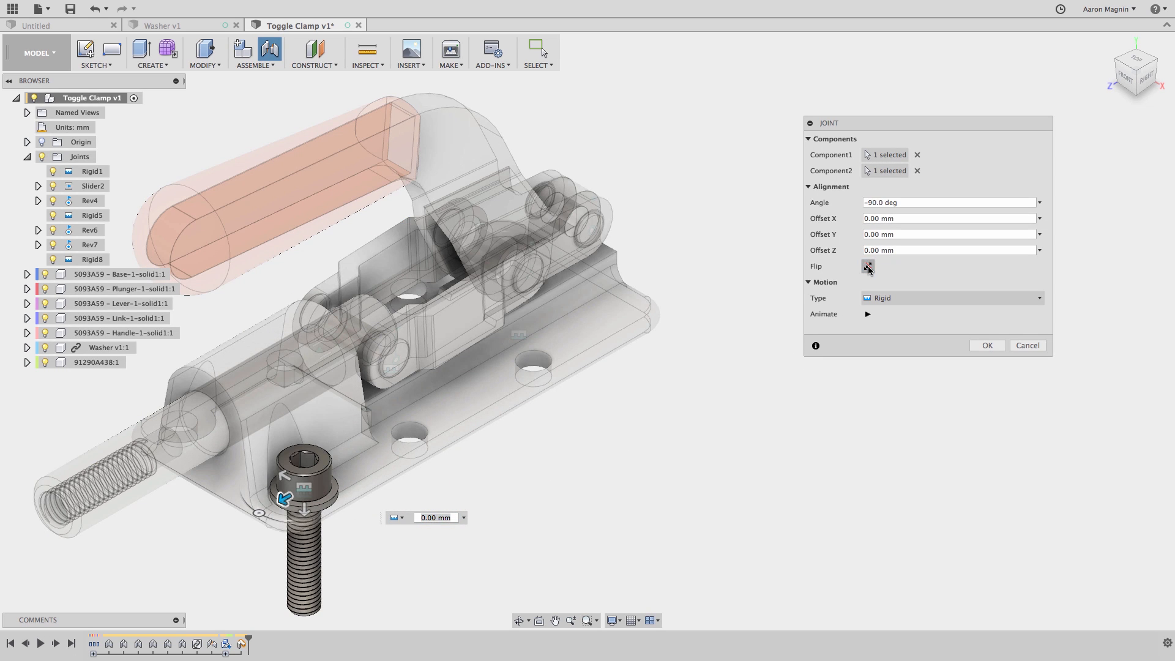
left_click(984, 345)
scroll(979, 349, "down", 3)
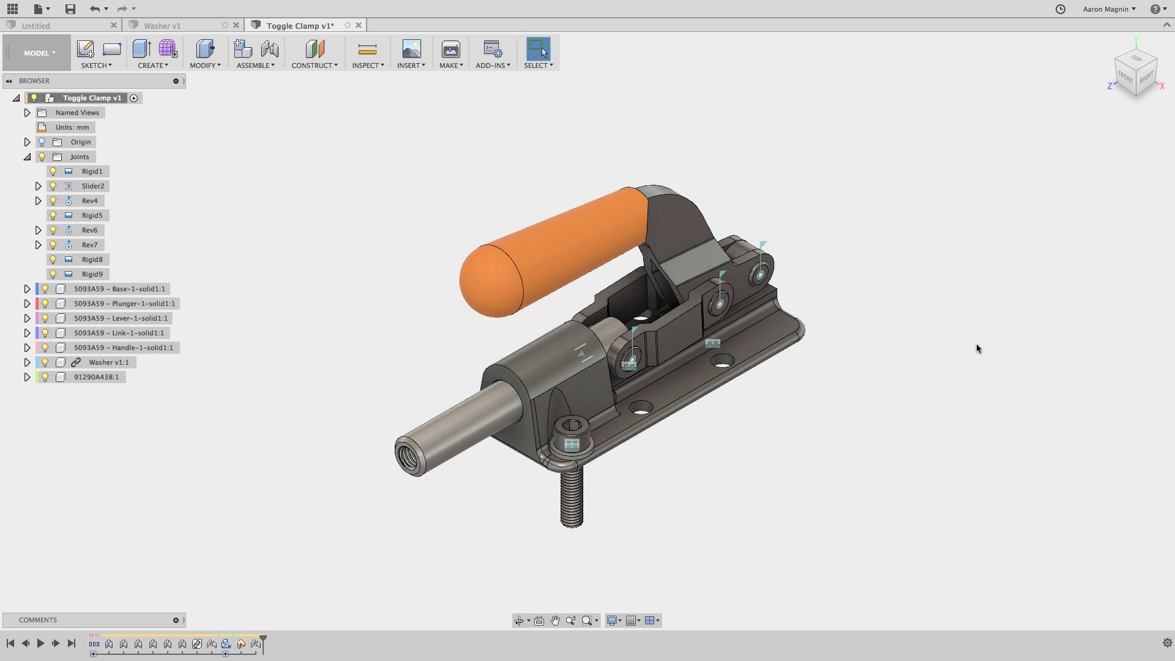